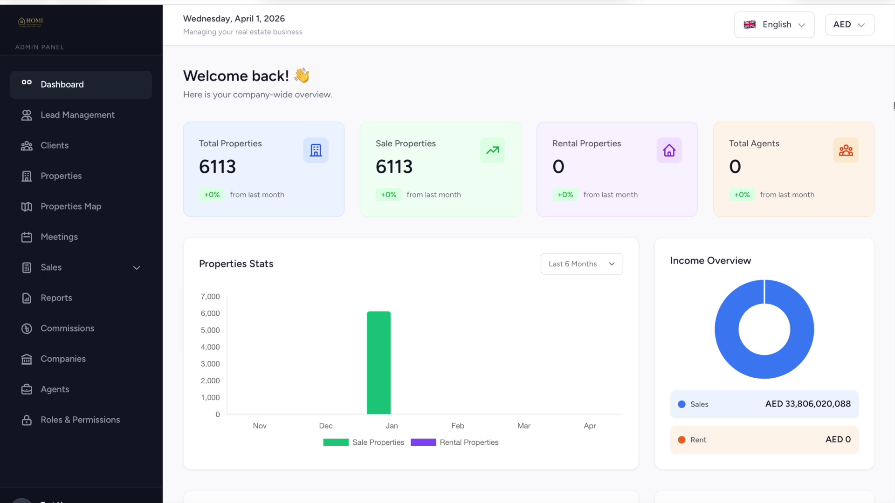
Switch the interface language to Arabic and back to English, leaving the currency as AED.
mouse_move(811, 1)
left_click(789, 26)
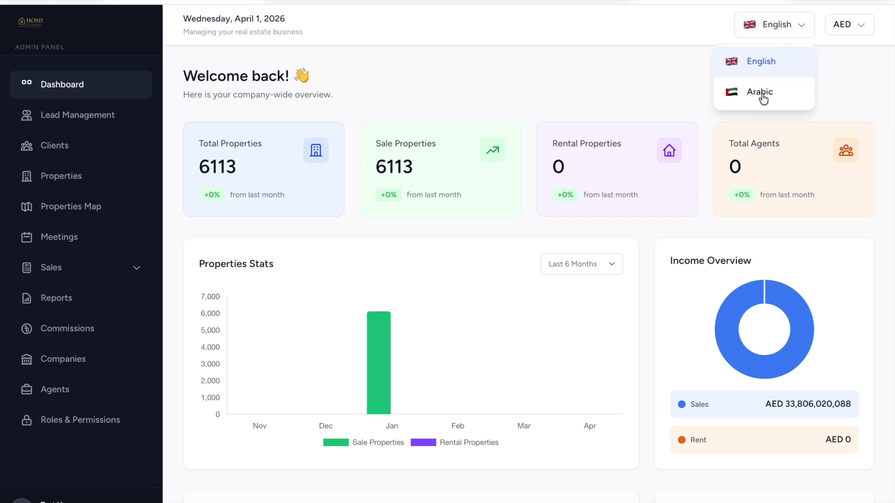
left_click(838, 60)
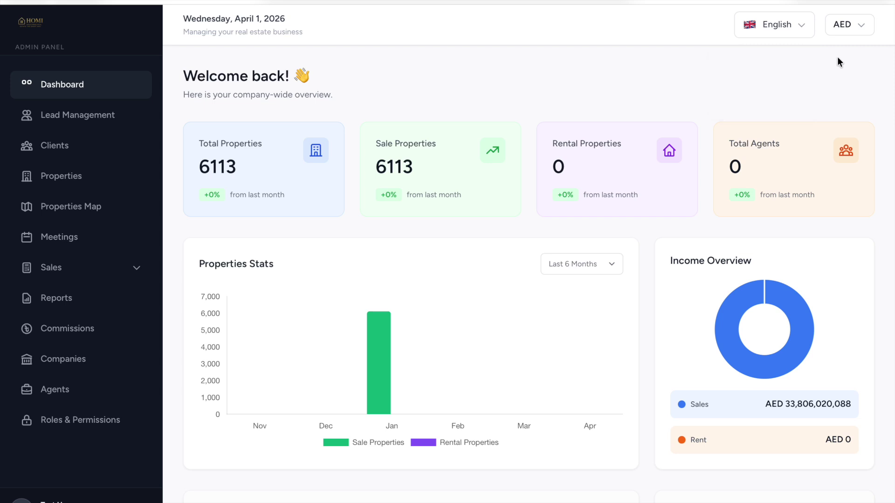
left_click(792, 27)
left_click(784, 93)
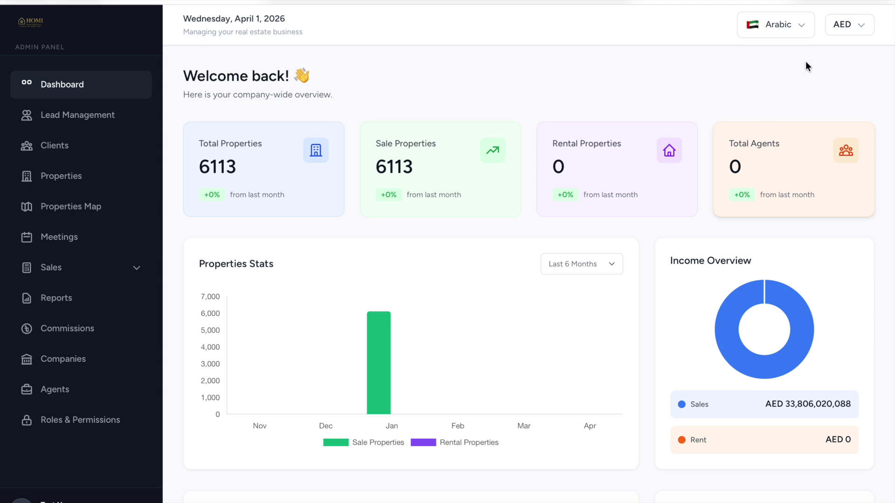
left_click(849, 28)
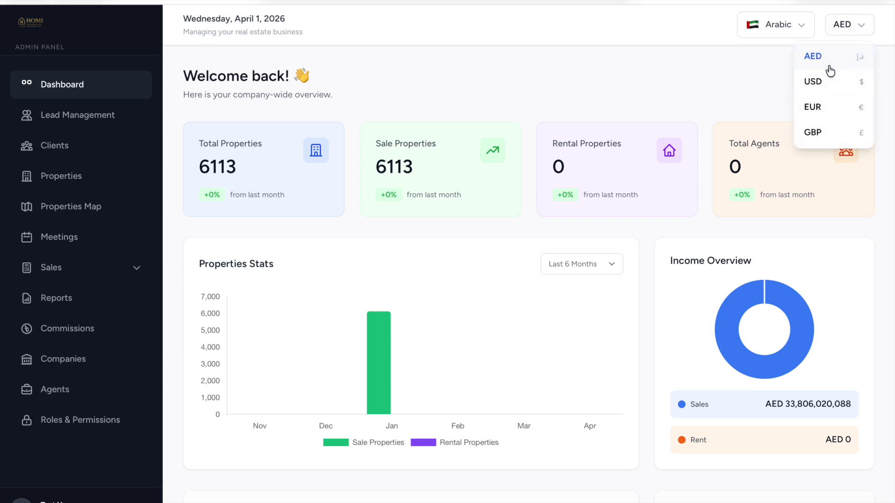
left_click(770, 60)
left_click(776, 27)
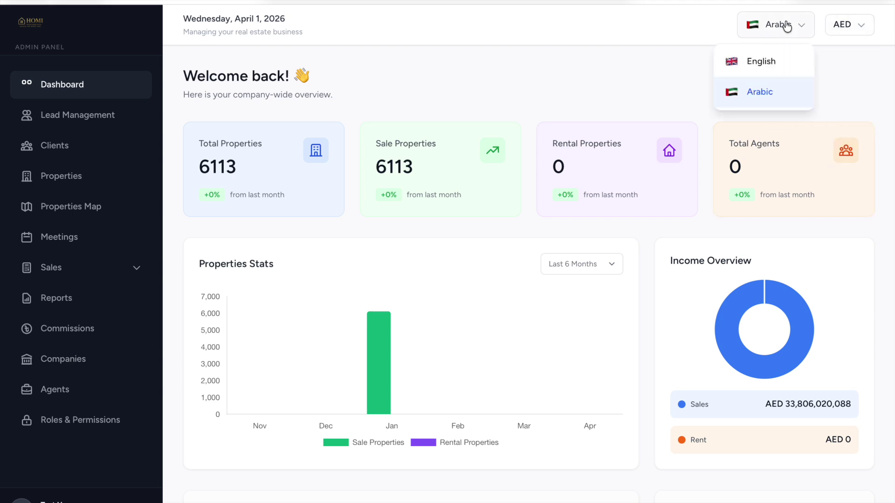
left_click(761, 62)
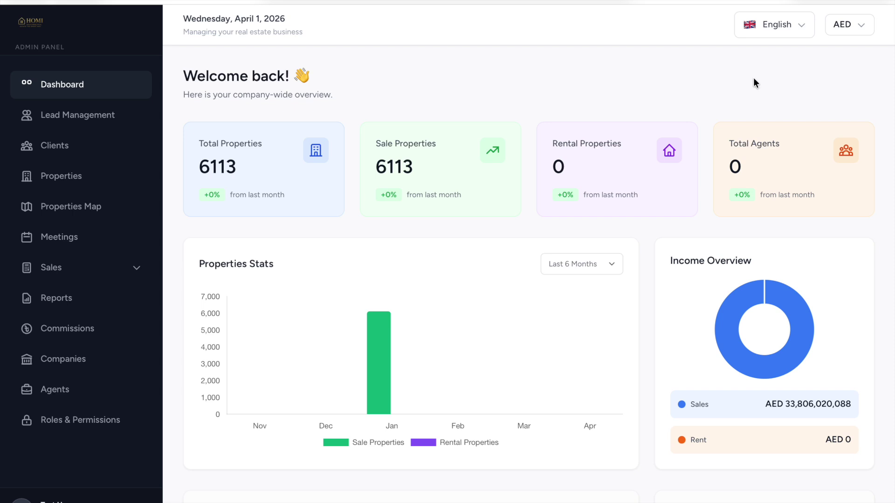
Scroll the dashboard to the five Recent Properties (AED 1,712,580–21,500,000) and the empty Recent Agents panel.
scroll(620, 213, "down", 1)
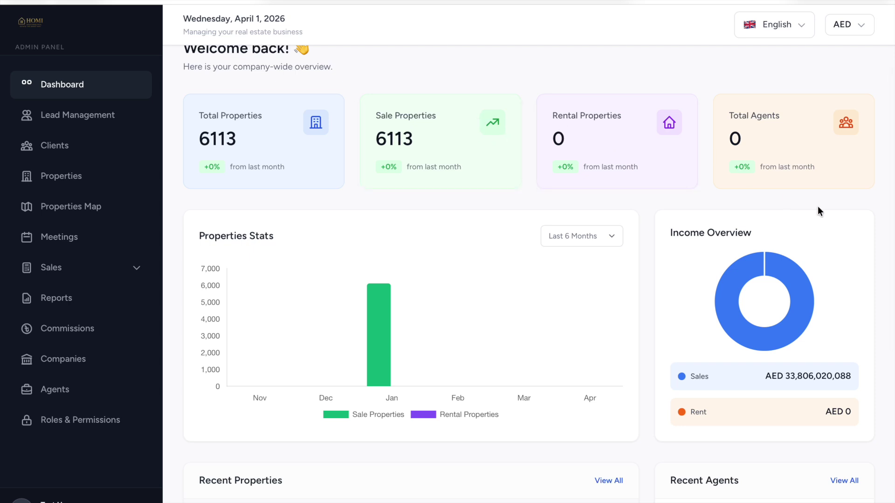
scroll(790, 148, "down", 2)
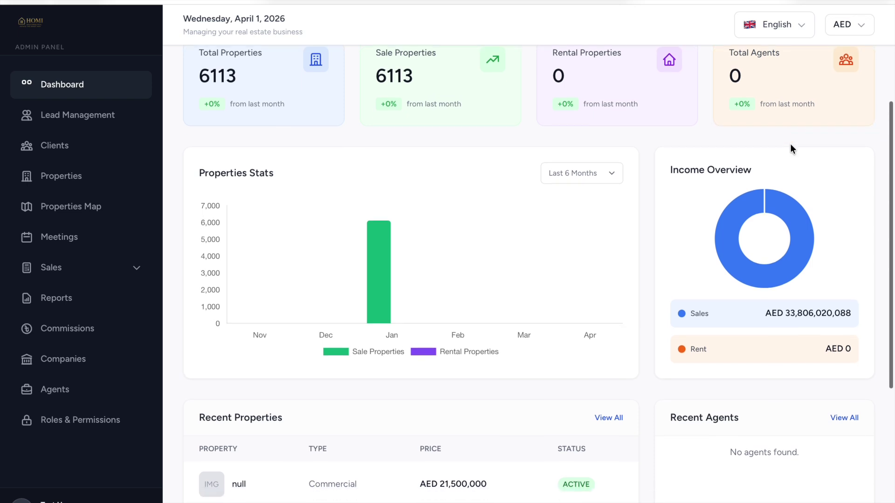
scroll(791, 149, "down", 1)
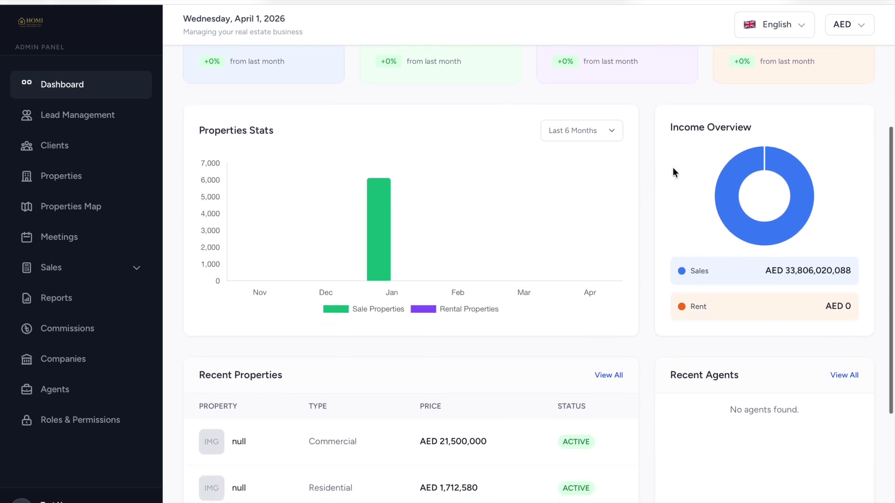
scroll(721, 241, "down", 2)
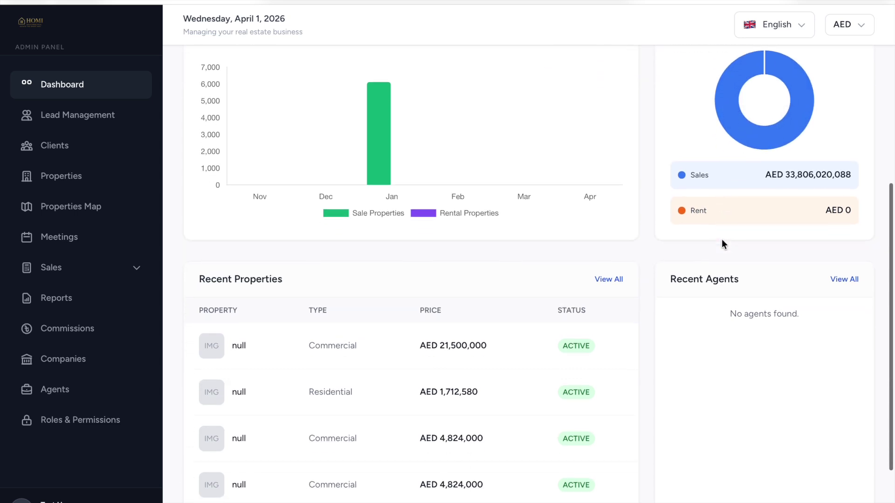
scroll(720, 239, "down", 2)
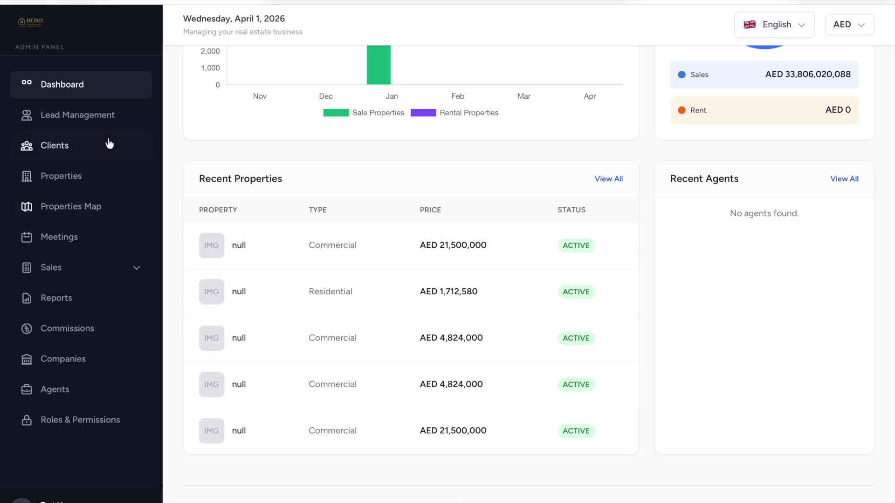
Open Lead Management and start a New Lead, stepping through the name, email and phone fields.
left_click(102, 117)
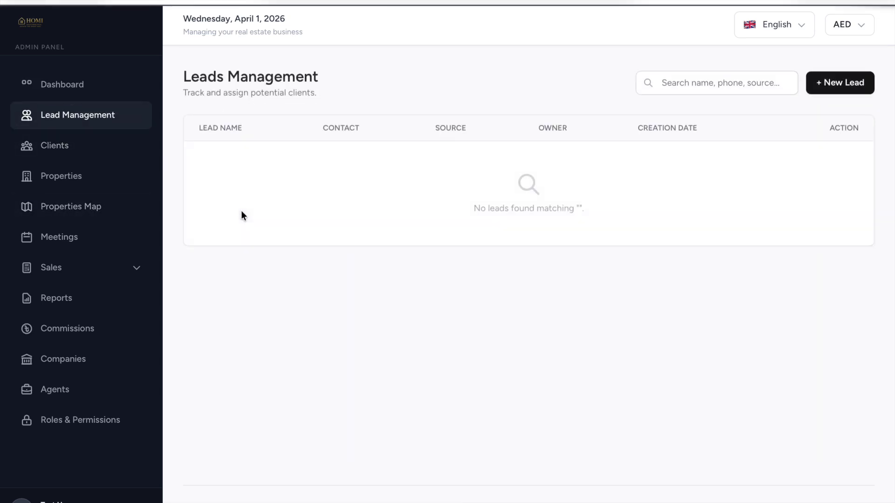
left_click(845, 83)
left_click(320, 119)
left_click(344, 166)
left_click(525, 172)
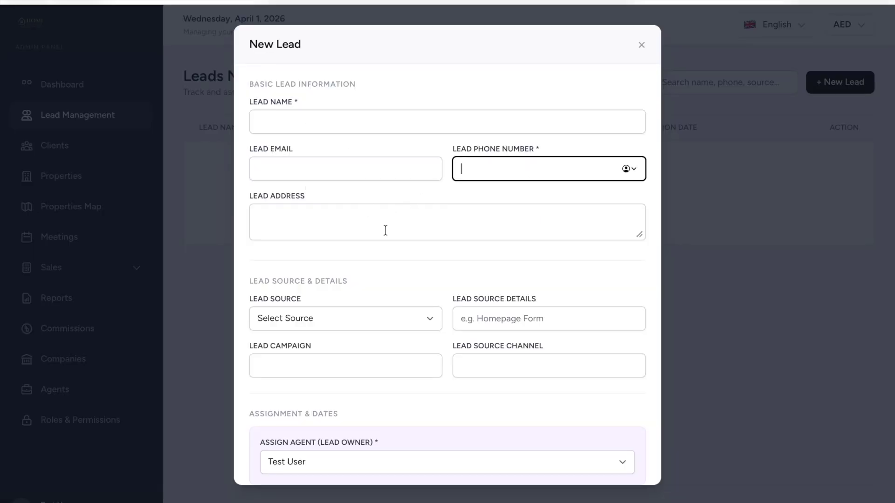
scroll(382, 233, "down", 2)
scroll(381, 232, "down", 1)
Leave the lead source unset and Test User as owner, then discard the new lead.
left_click(354, 220)
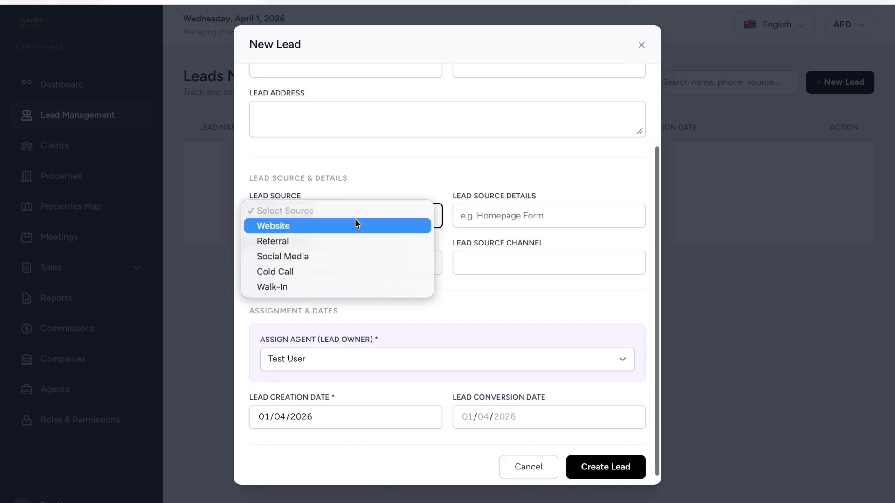
left_click(508, 215)
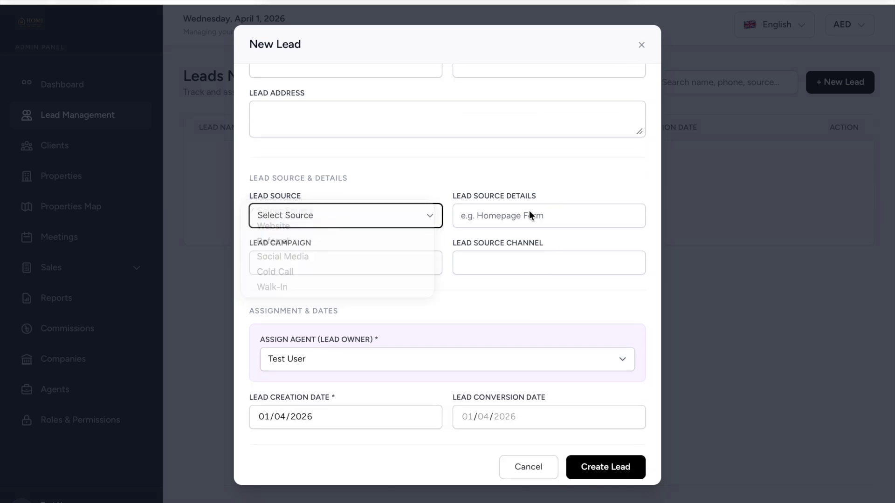
scroll(381, 268, "down", 1)
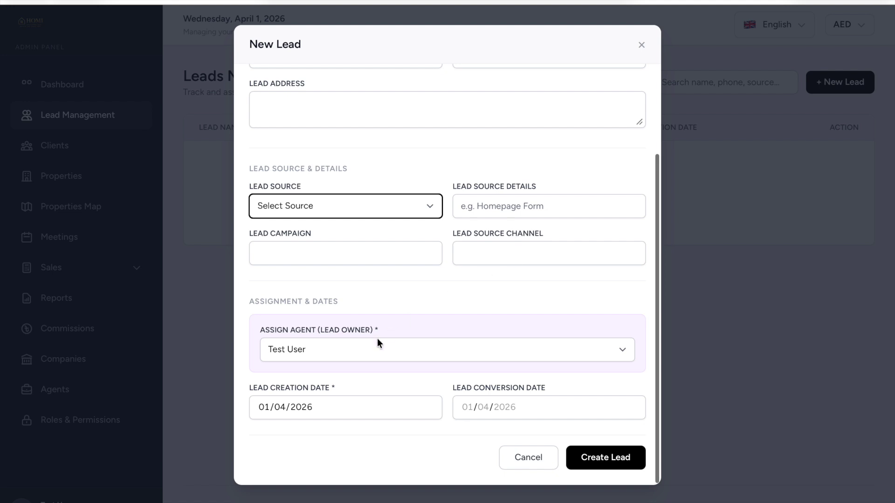
left_click(365, 352)
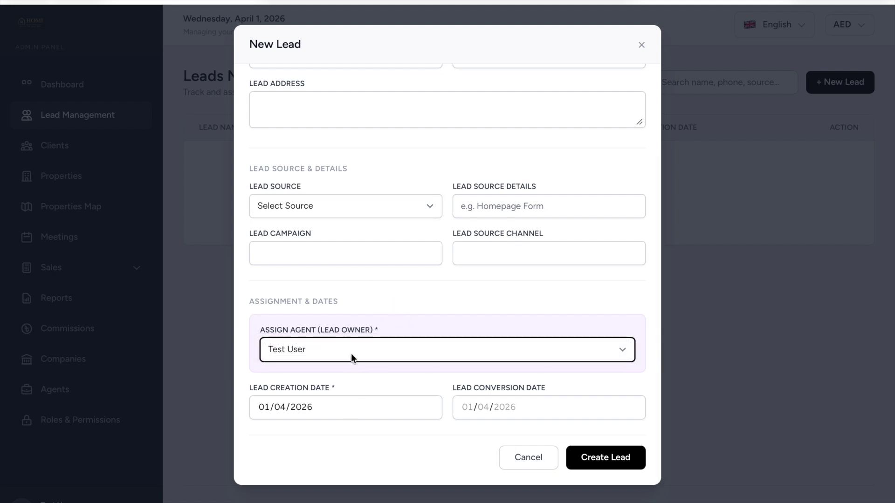
left_click(350, 357)
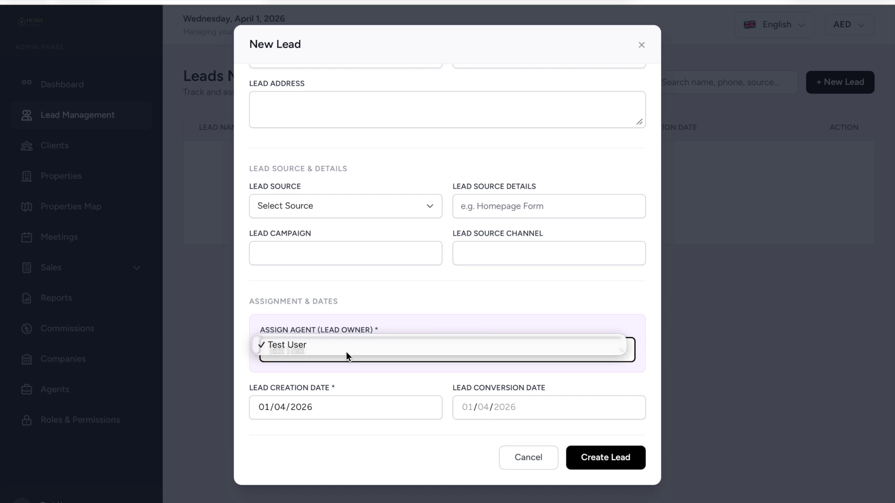
left_click(322, 345)
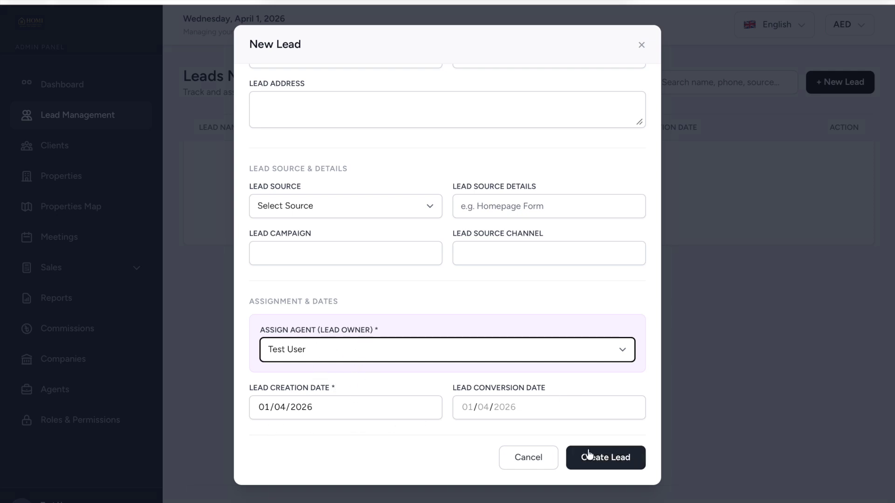
left_click(529, 461)
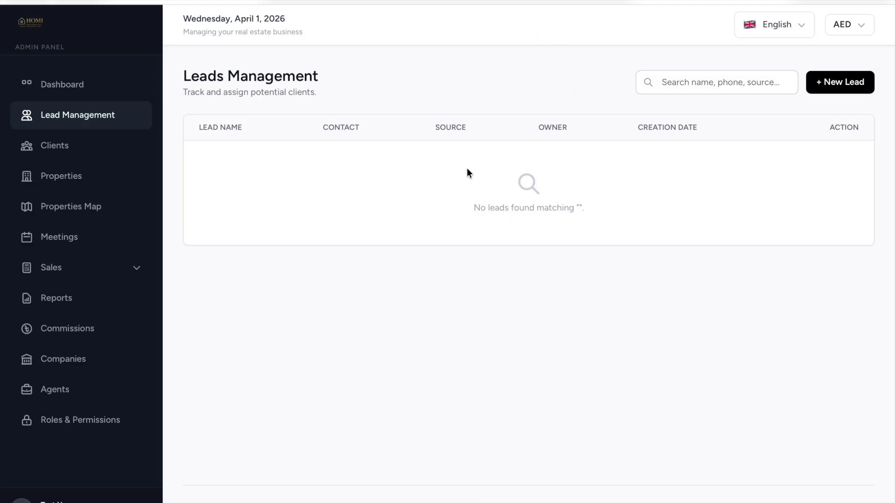
Open the Client Directory and start a new client, stepping through first name, last name and mobile.
left_click(58, 156)
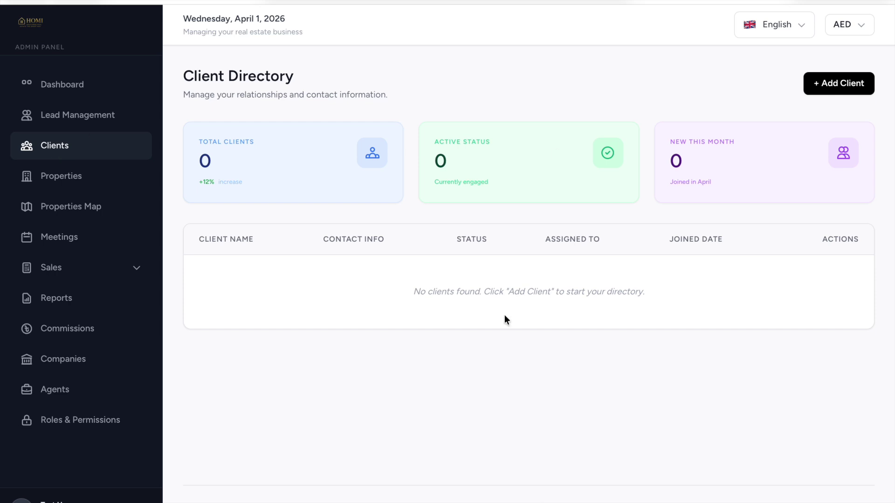
left_click(835, 88)
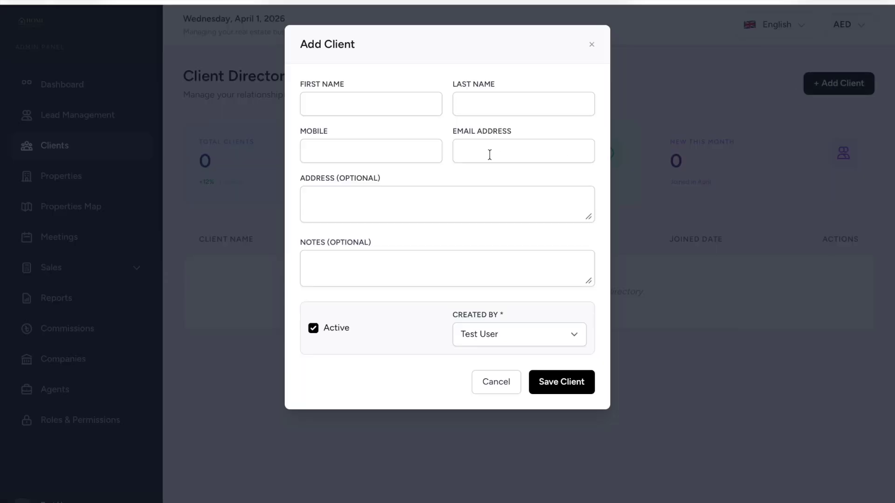
left_click(364, 102)
left_click(514, 110)
left_click(369, 156)
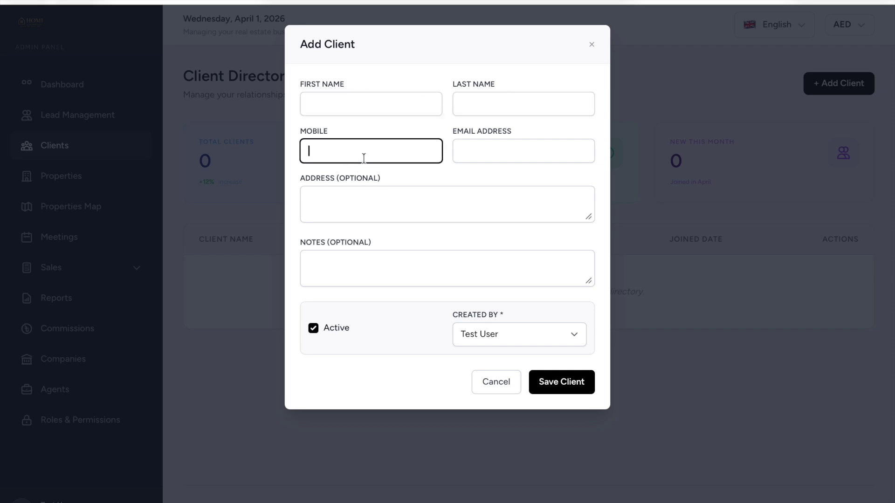
Keep Test User as creator, toggle Active off and on, discard the client, and go to Properties.
left_click(486, 339)
left_click(463, 326)
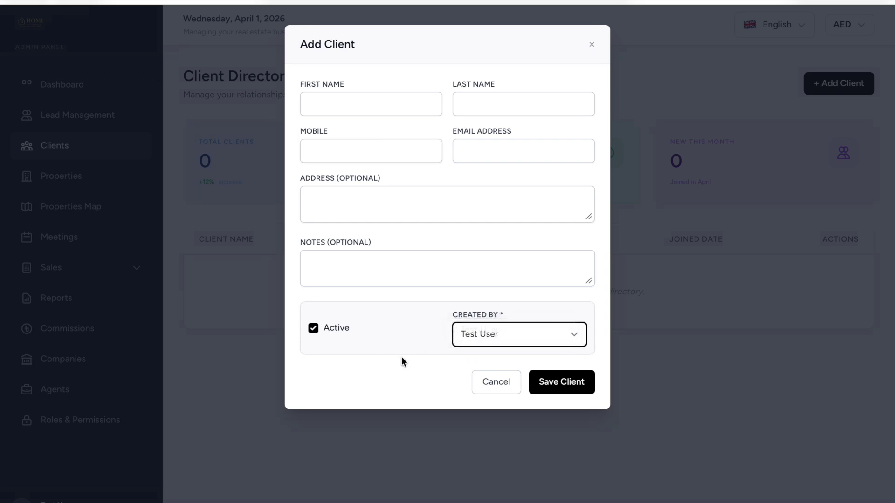
left_click(312, 328)
left_click(312, 329)
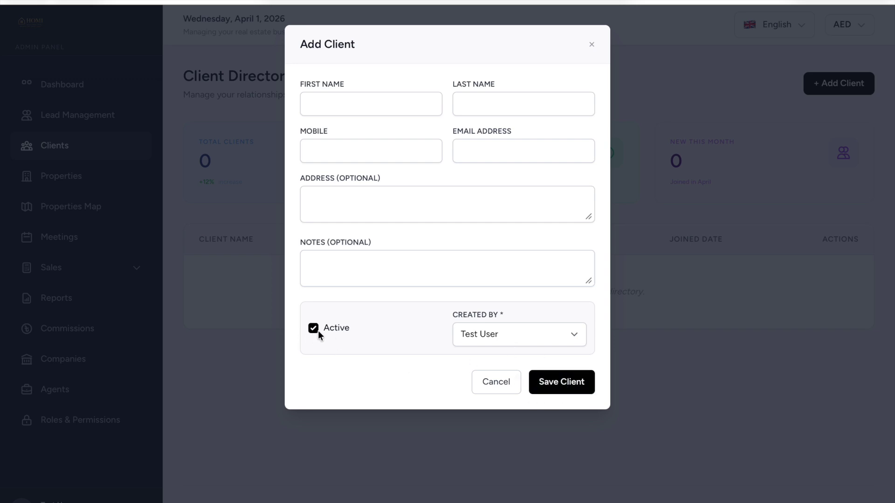
left_click(508, 392)
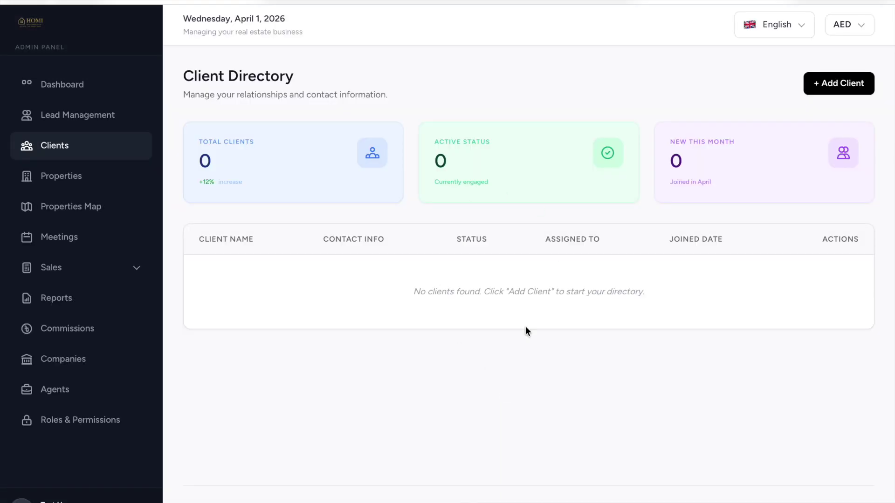
left_click(104, 181)
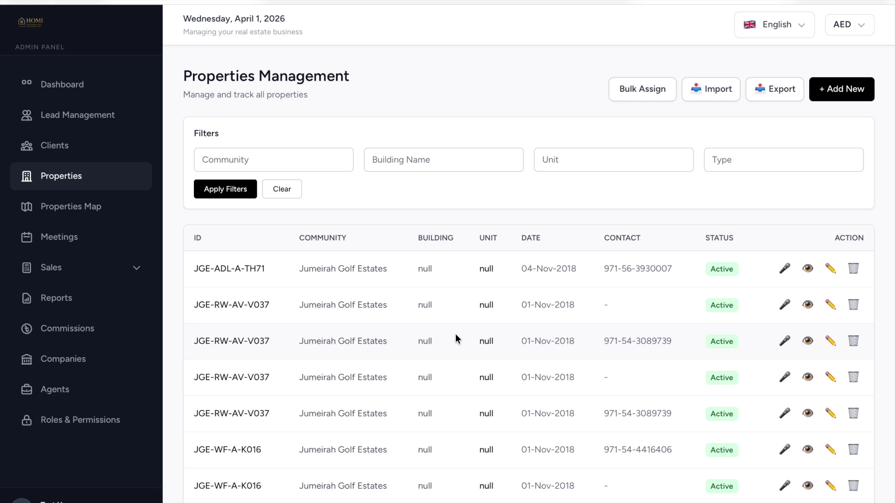
Open the Client Directory from the sidebar.
left_click(94, 156)
left_click(57, 179)
scroll(644, 438, "down", 2)
scroll(644, 437, "up", 2)
scroll(505, 348, "down", 5)
scroll(505, 348, "up", 5)
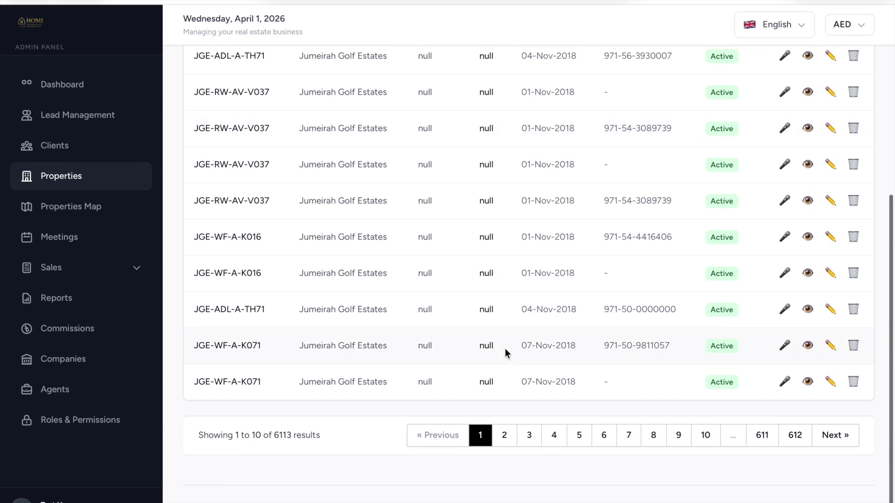
left_click(268, 157)
left_click(436, 165)
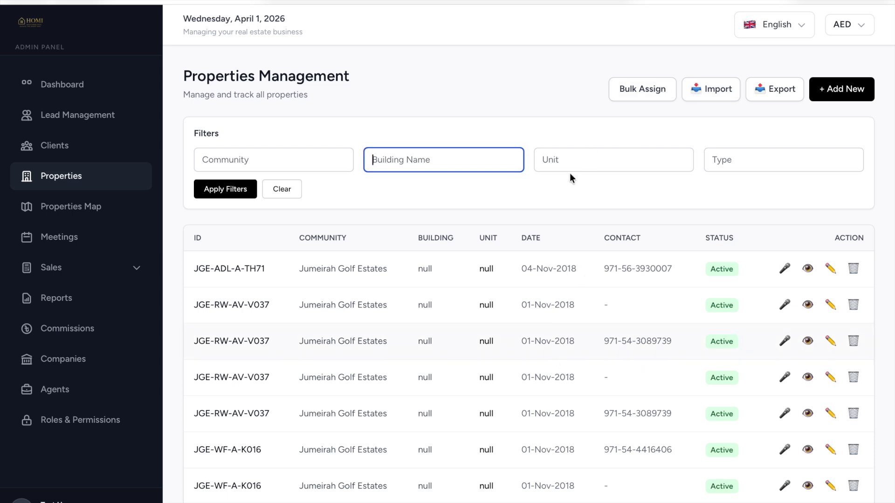
Open the Bulk Assign Properties and Import Properties dialogs, closing both without assigning or importing.
left_click(638, 95)
left_click(400, 150)
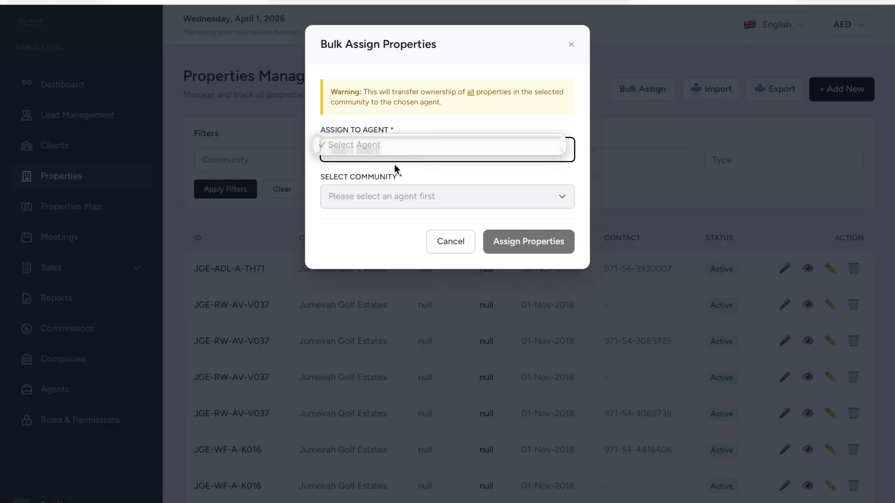
left_click(390, 180)
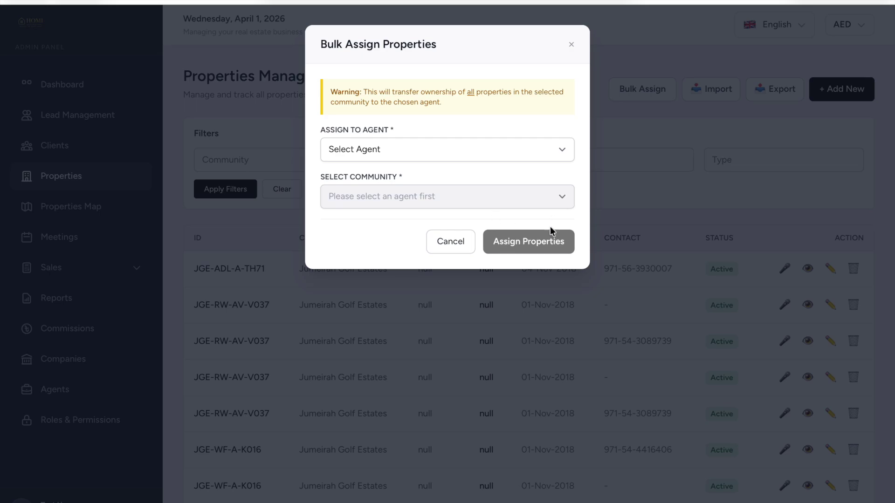
left_click(458, 251)
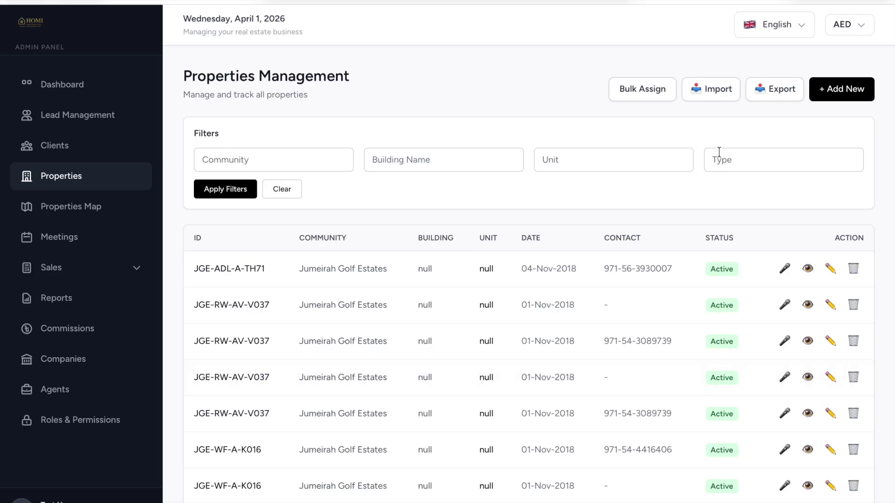
left_click(718, 91)
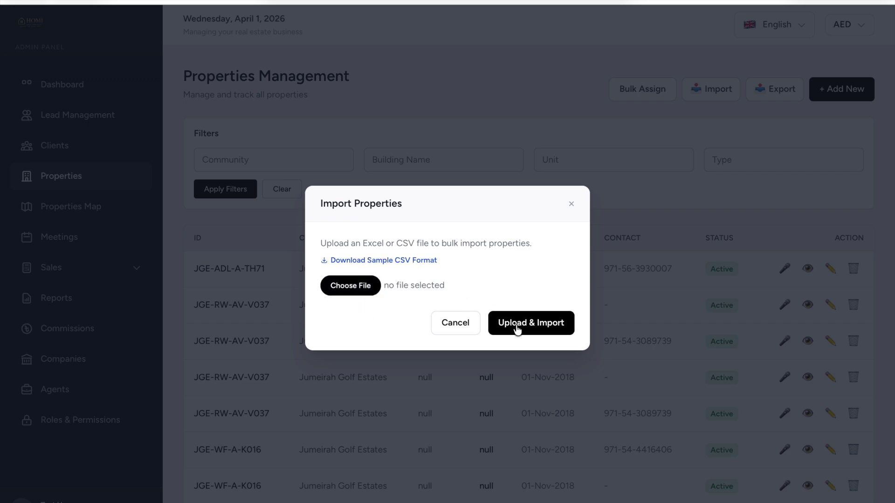
left_click(457, 328)
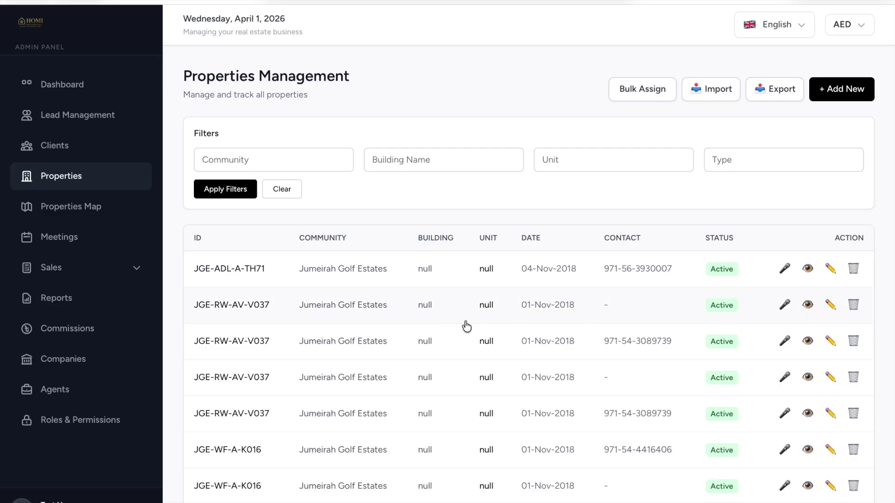
Open the Add New Property form, check the Assign Agent list, discard it, and go to Properties Map.
left_click(844, 91)
left_click(222, 146)
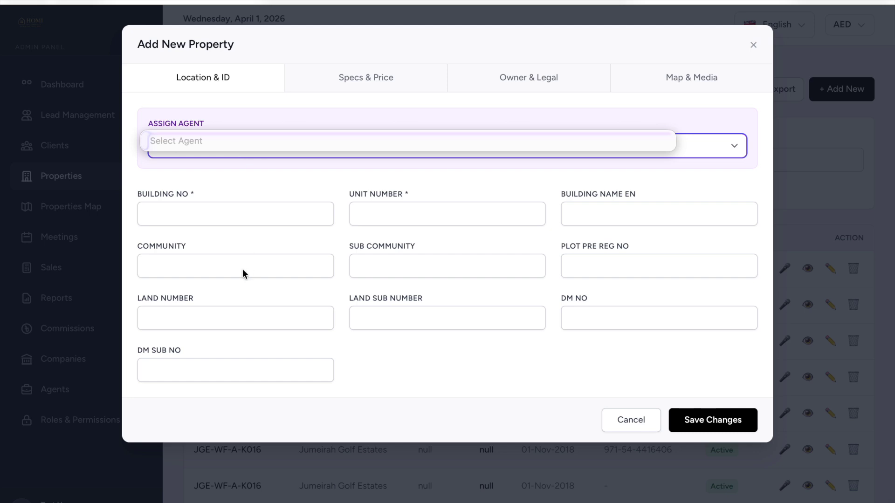
left_click(318, 215)
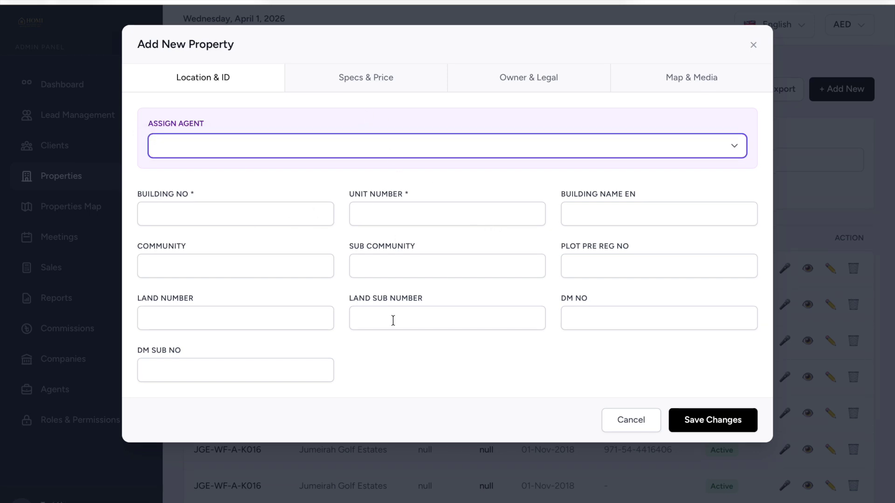
left_click(645, 424)
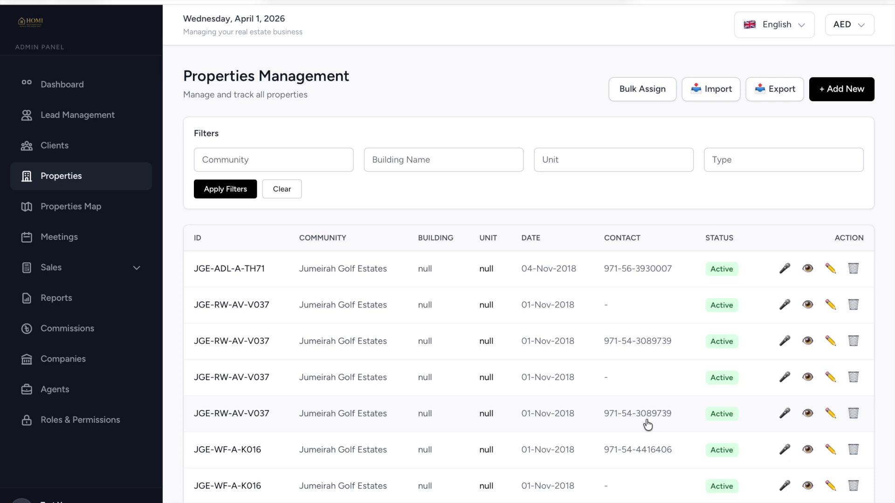
left_click(106, 206)
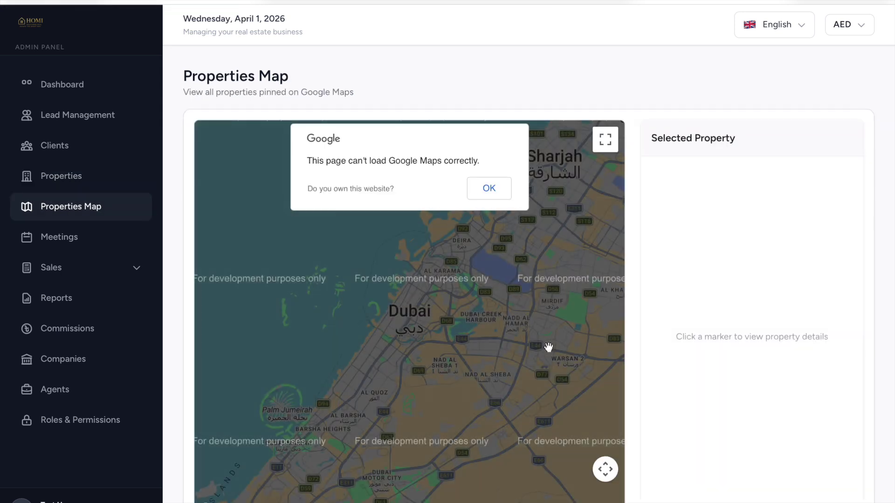
Dismiss the Google Maps warning, zoom the map out to include Ajman, and open Meetings.
left_click(490, 188)
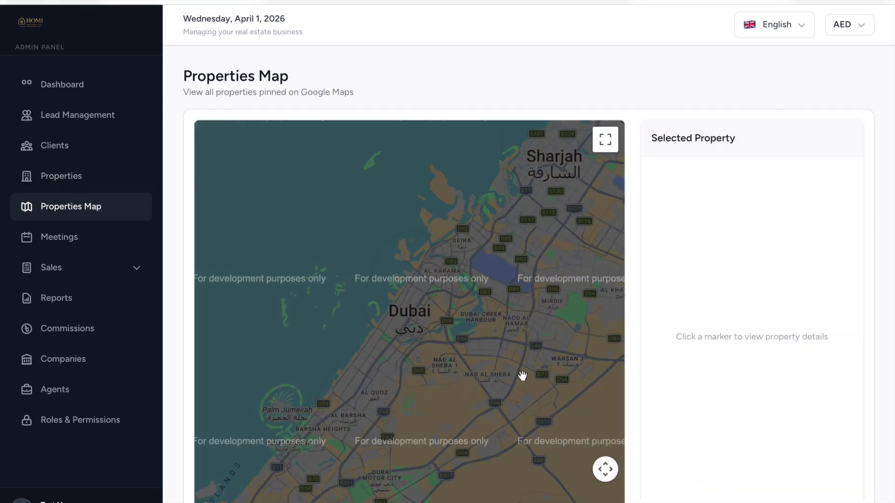
scroll(410, 276, "down", 1)
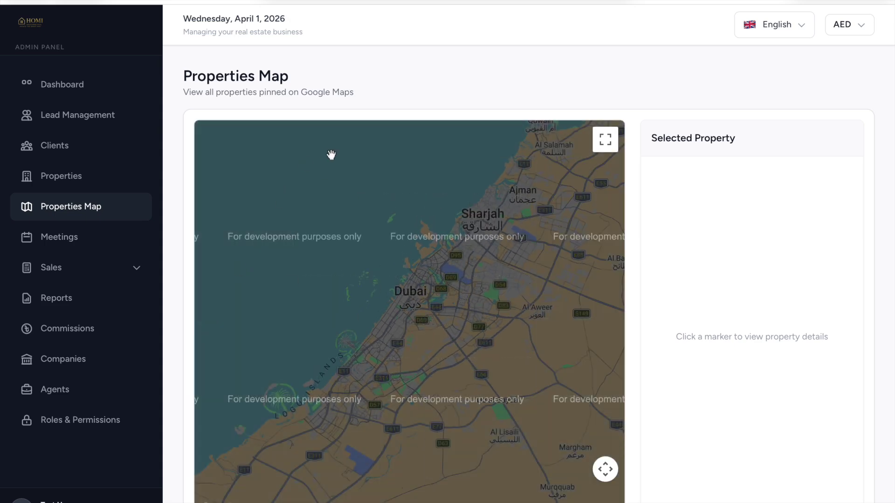
left_click(80, 239)
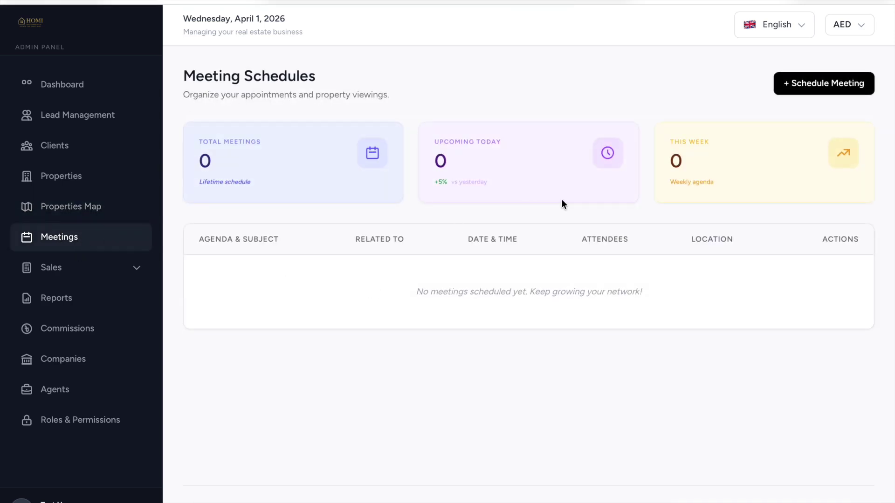
Draft a meeting with Related To None and Test User attending, cancel it, then expand Sales.
left_click(783, 95)
left_click(409, 107)
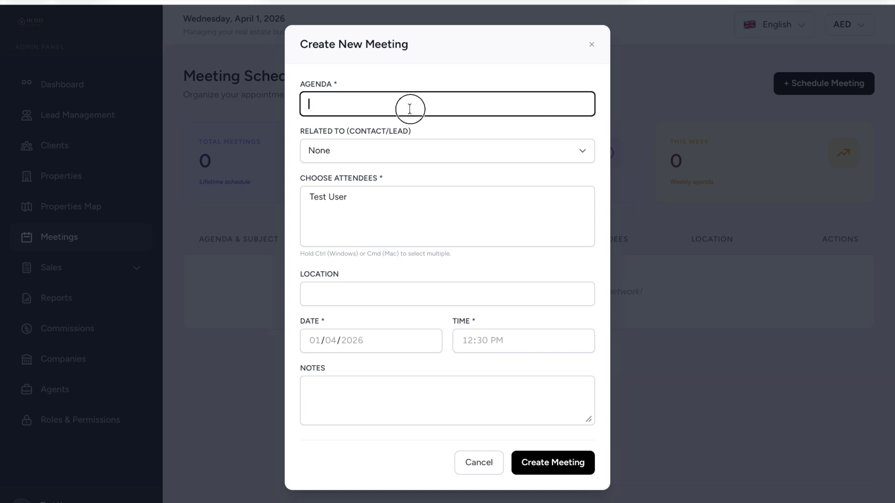
left_click(390, 150)
left_click(417, 119)
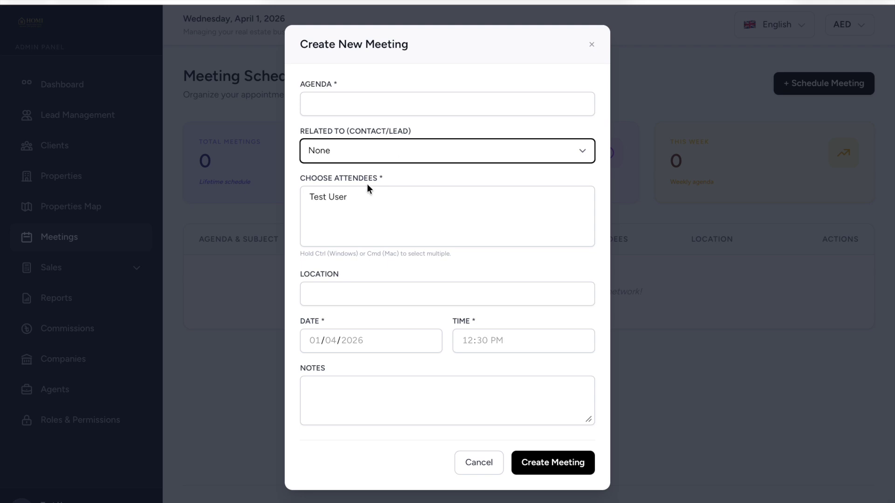
left_click(369, 215)
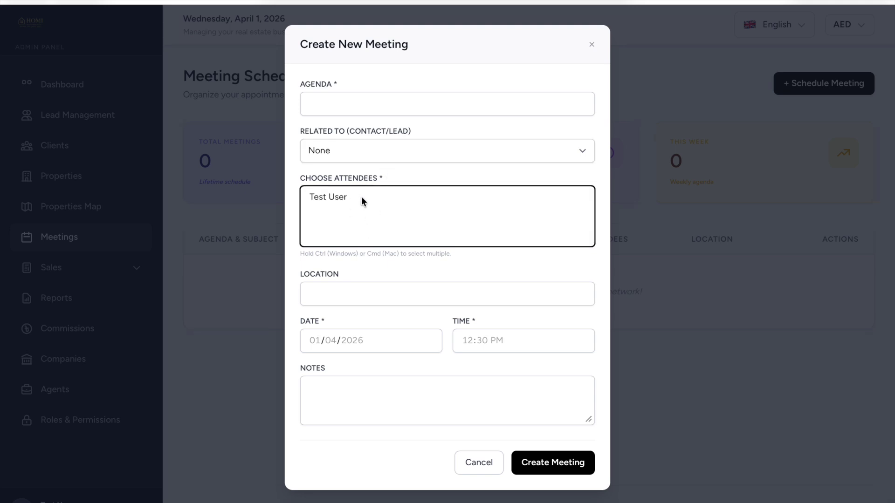
left_click(362, 198)
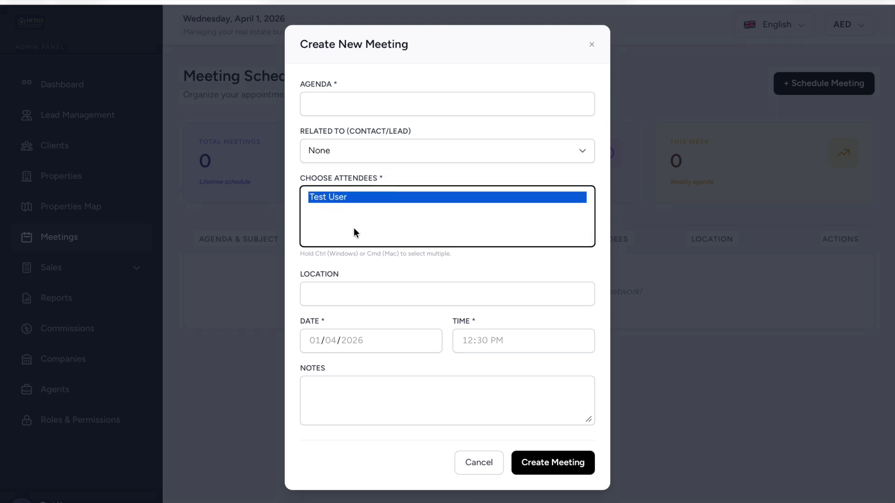
left_click(367, 297)
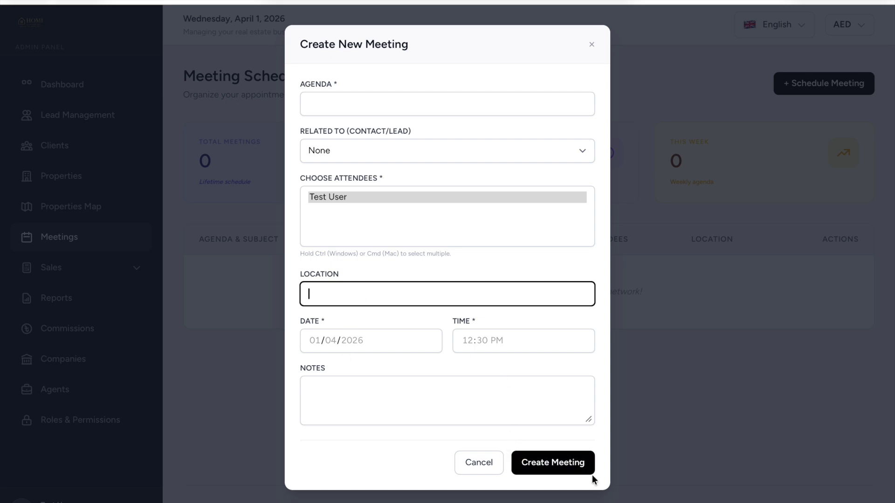
left_click(484, 469)
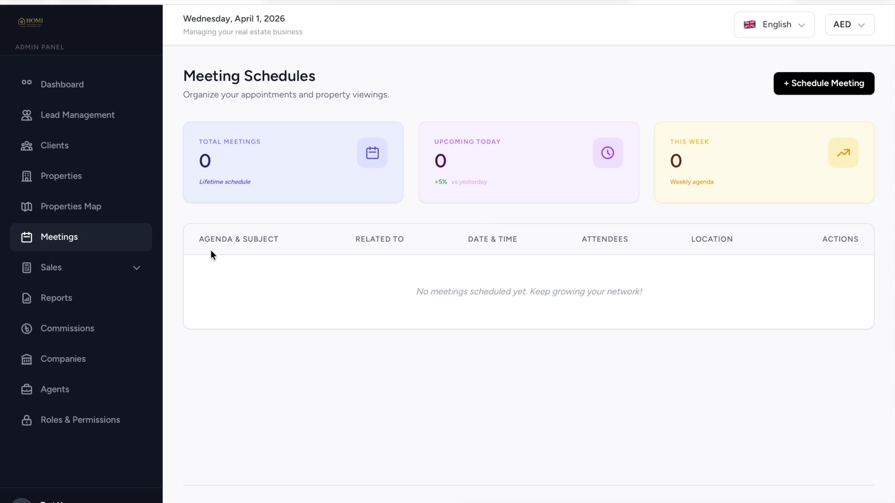
left_click(122, 273)
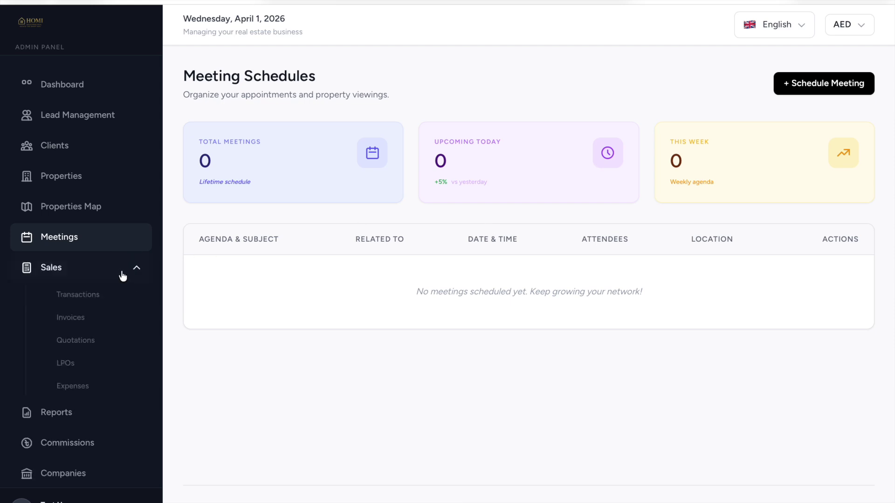
Open Sales Transactions, open and close a New Estimate unsaved, then start a New Invoice.
left_click(100, 297)
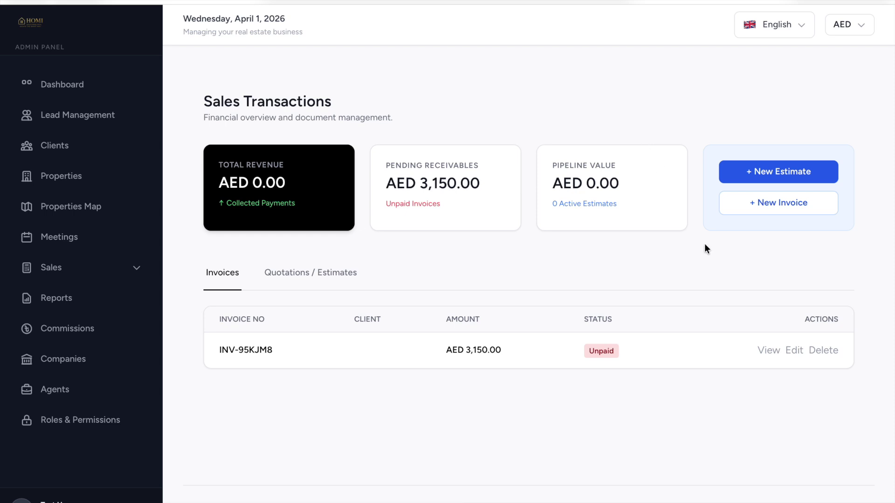
left_click(759, 173)
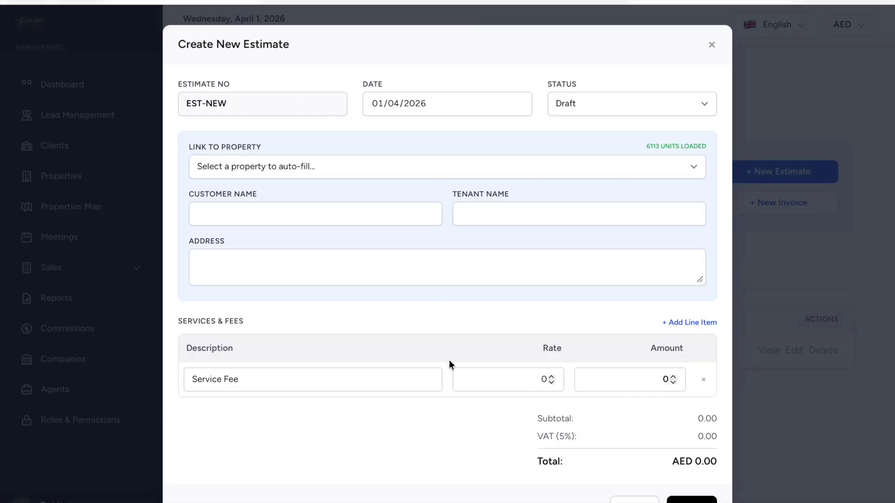
scroll(450, 374, "down", 2)
left_click(416, 470)
scroll(394, 256, "up", 3)
scroll(485, 291, "down", 1)
left_click(739, 207)
left_click(758, 209)
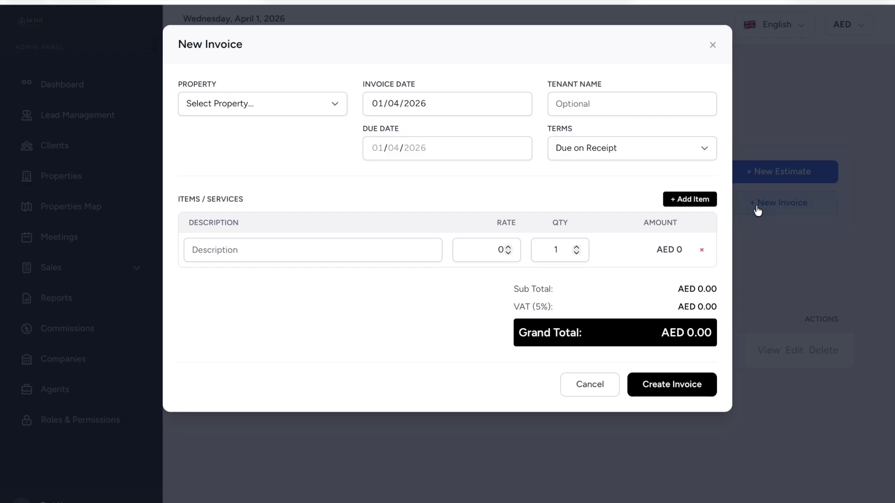
Set the invoice property to Unit 901 - Al Andalus Building B, keeping terms Due on Receipt.
left_click(279, 101)
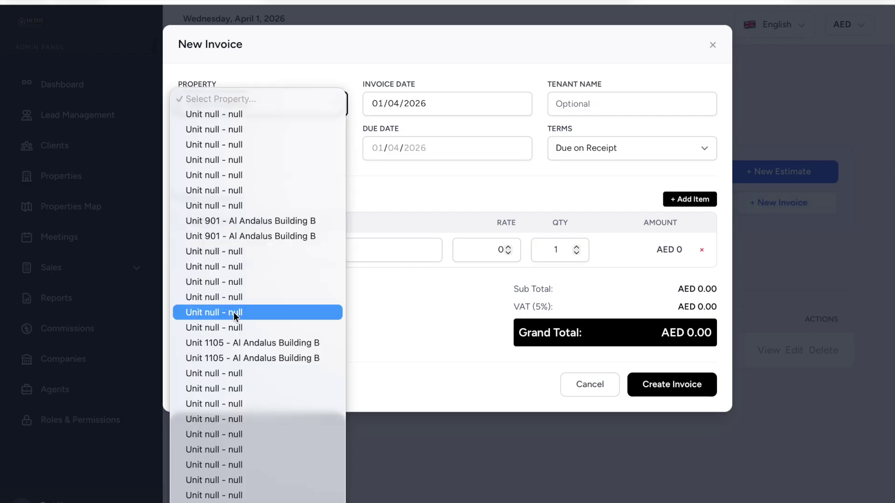
left_click(290, 221)
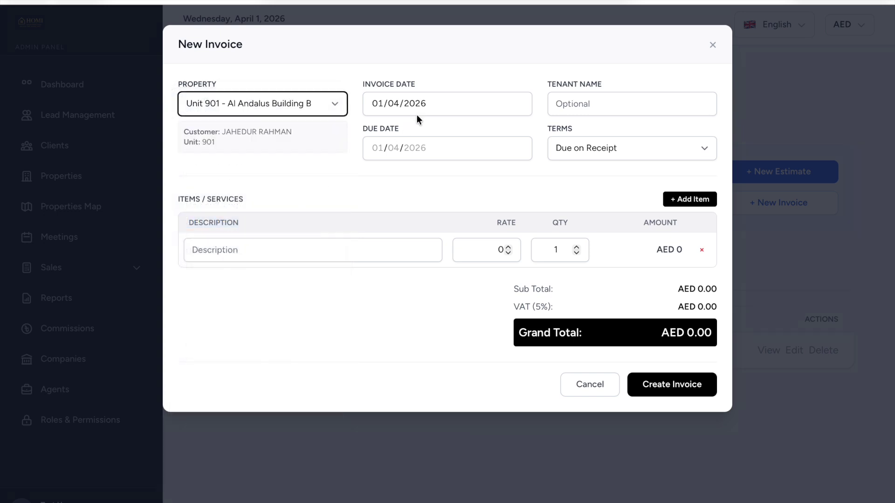
left_click(411, 146)
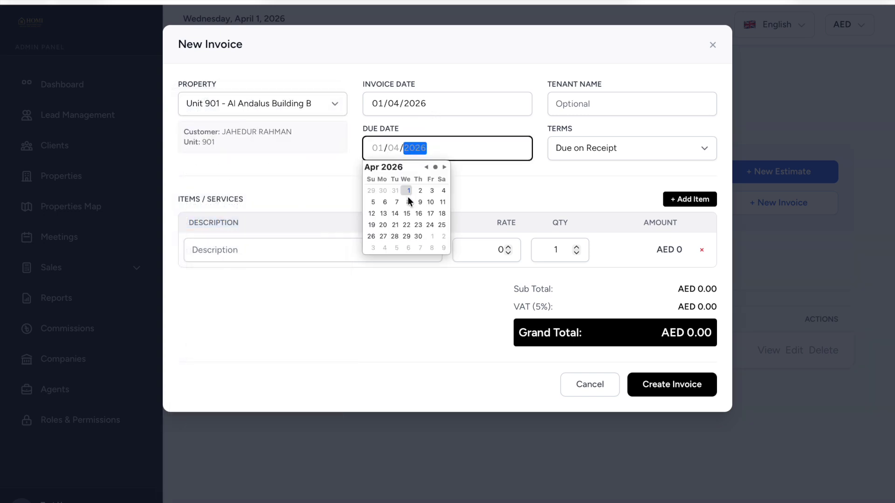
left_click(595, 150)
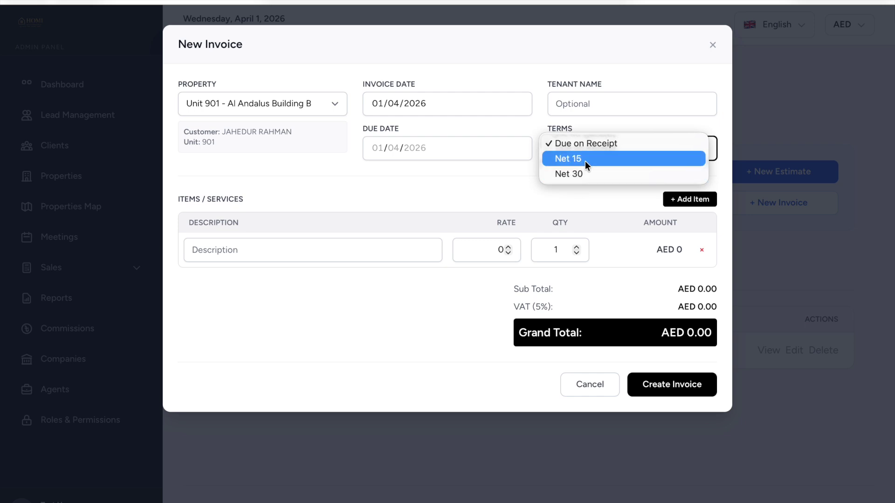
left_click(472, 194)
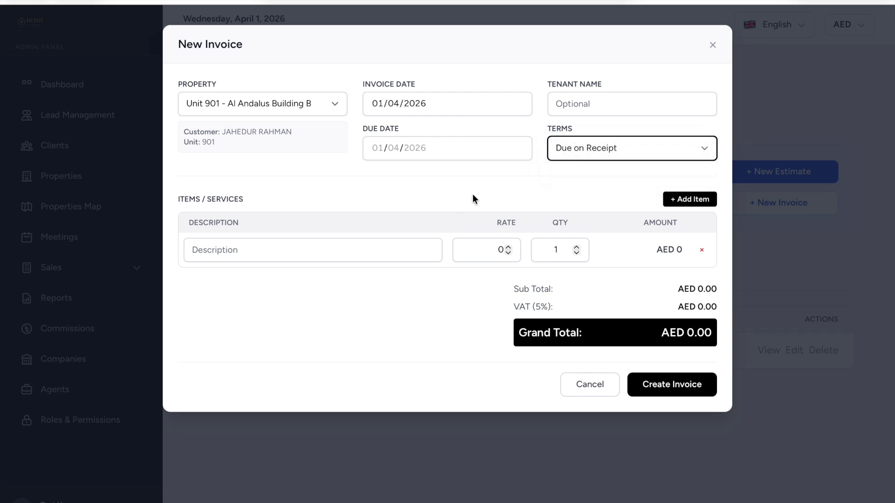
Add and remove a line item, discard the invoice, and view INV-95KJM8's details.
left_click(334, 250)
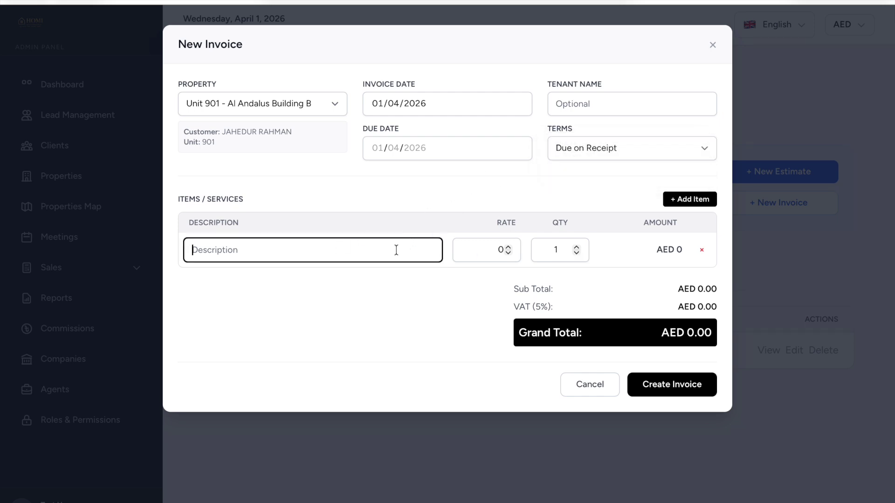
left_click(692, 199)
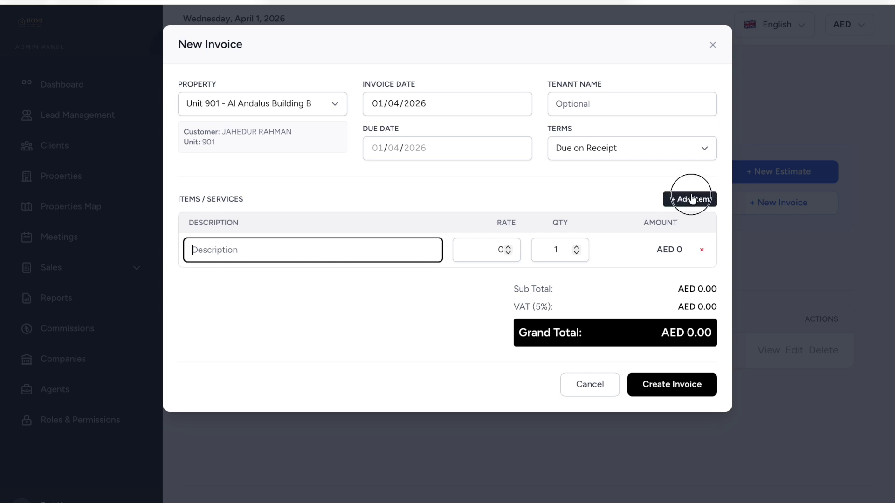
left_click(702, 286)
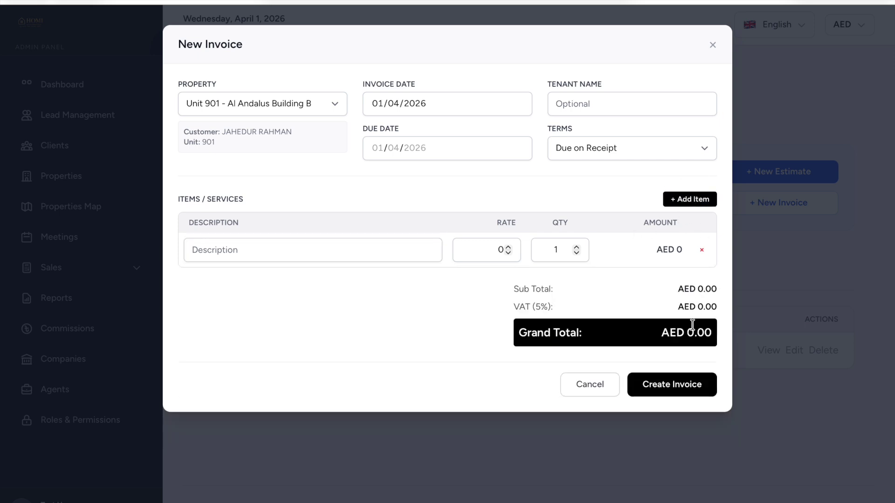
left_click(598, 387)
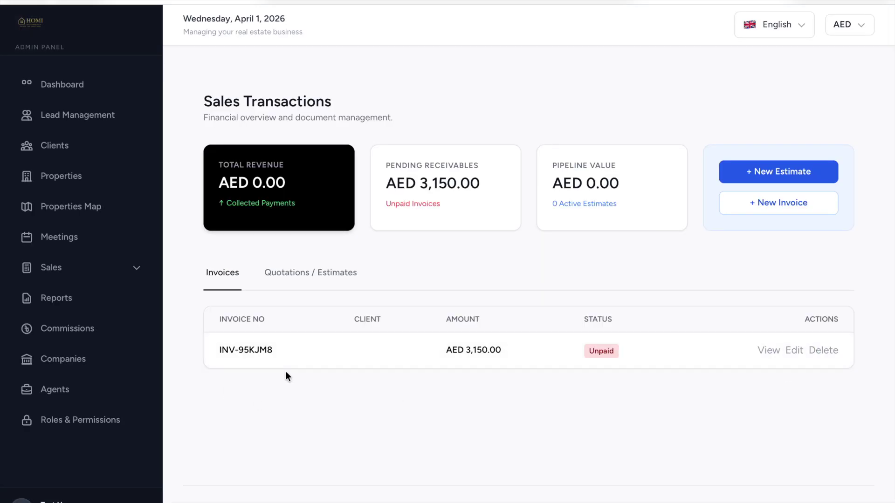
left_click(768, 354)
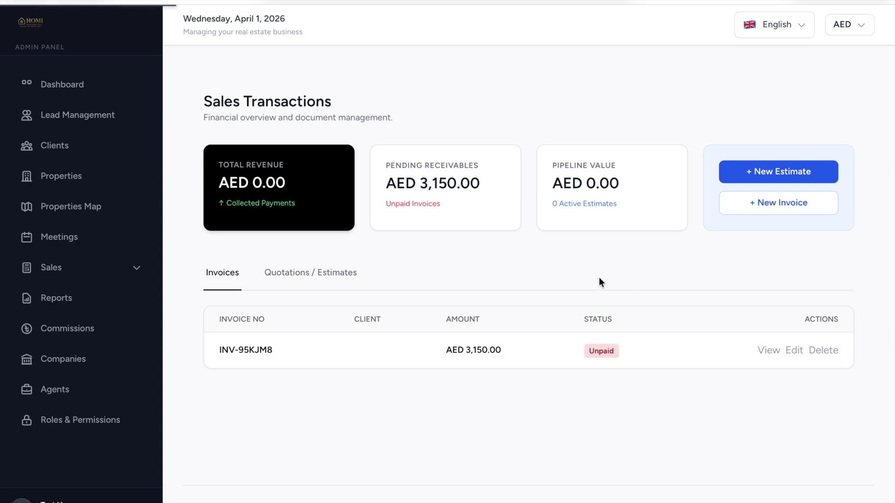
scroll(599, 279, "down", 8)
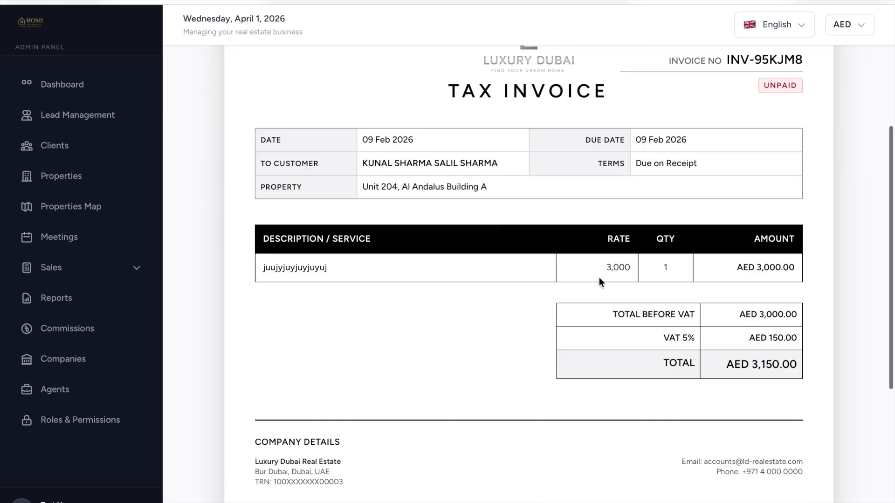
scroll(599, 282, "up", 10)
scroll(600, 278, "down", 1)
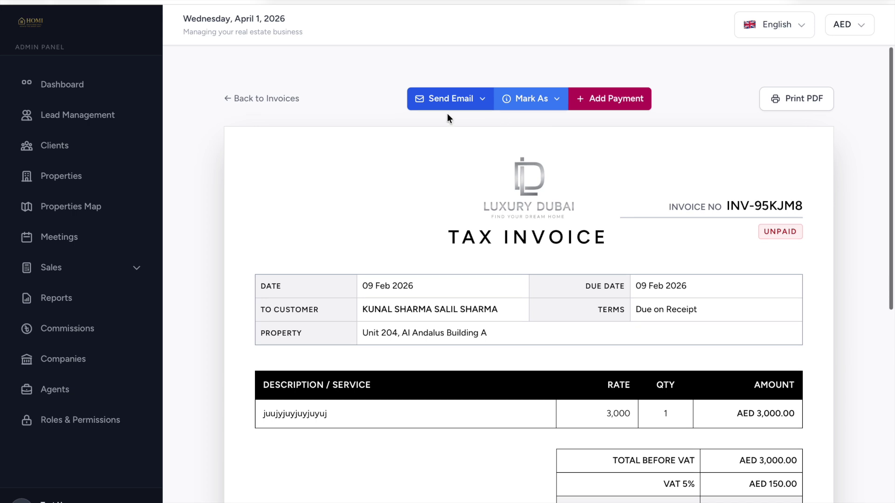
left_click(468, 101)
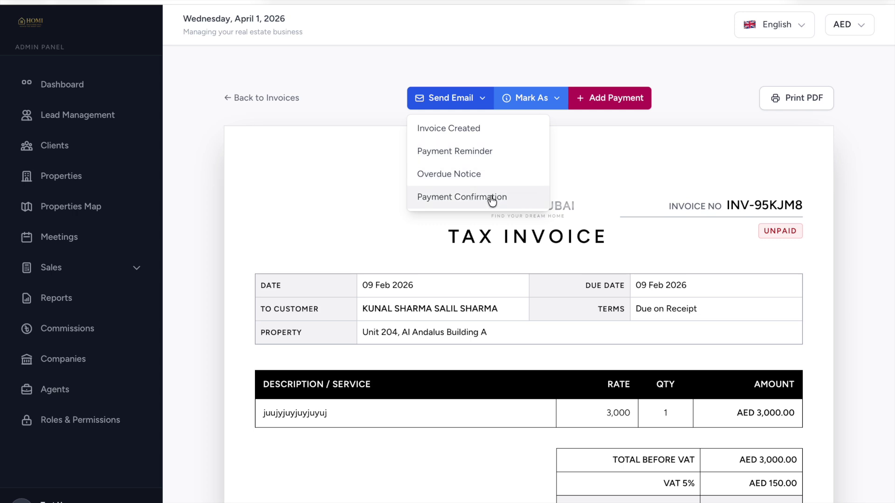
left_click(557, 96)
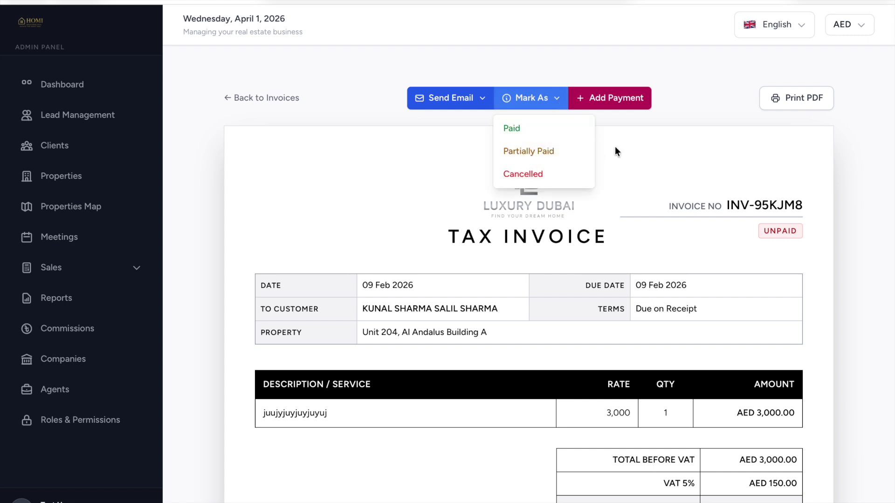
left_click(623, 131)
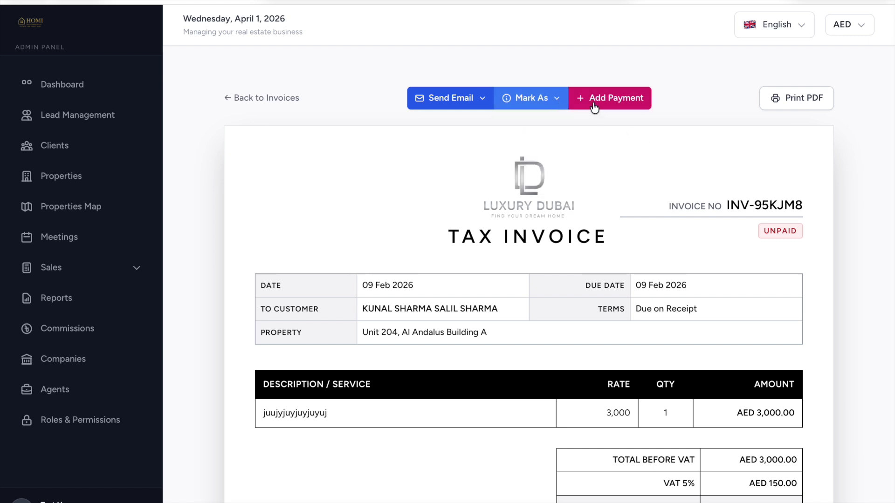
left_click(594, 97)
left_click(511, 96)
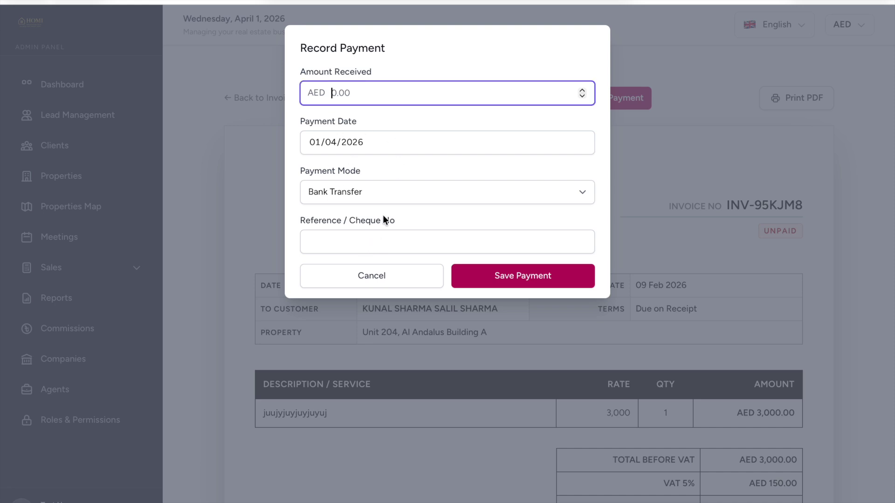
left_click(398, 192)
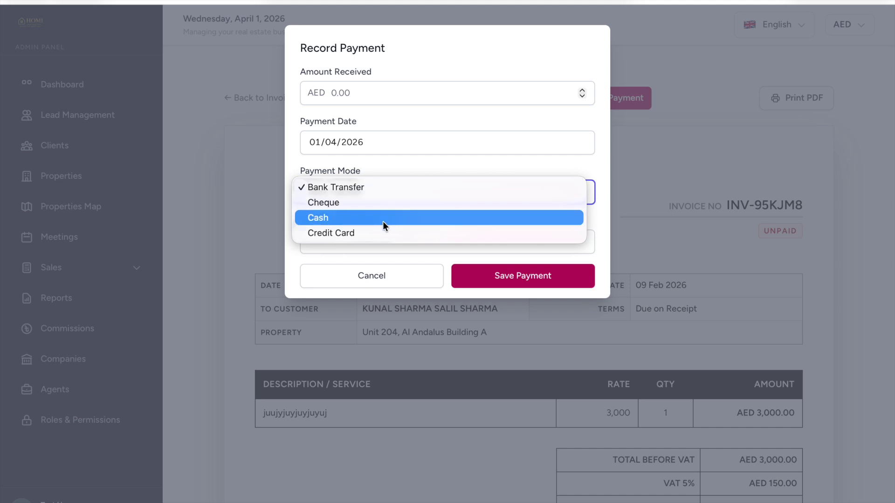
left_click(415, 169)
left_click(367, 242)
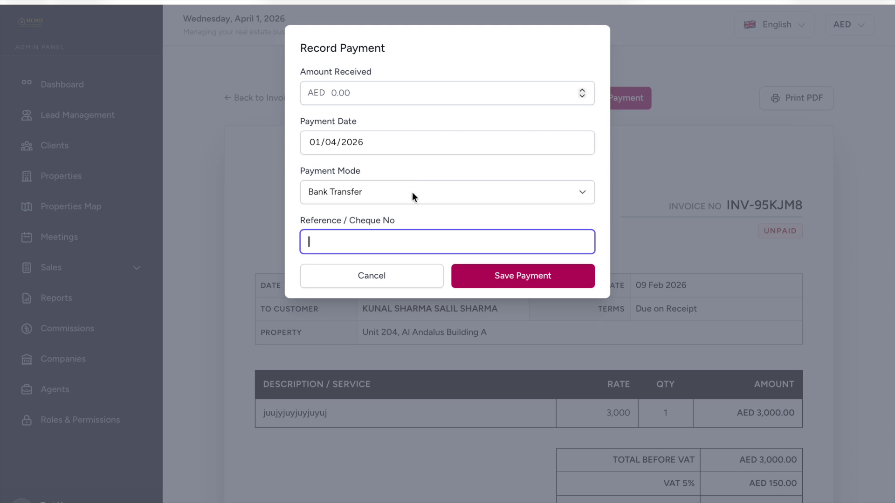
left_click(405, 283)
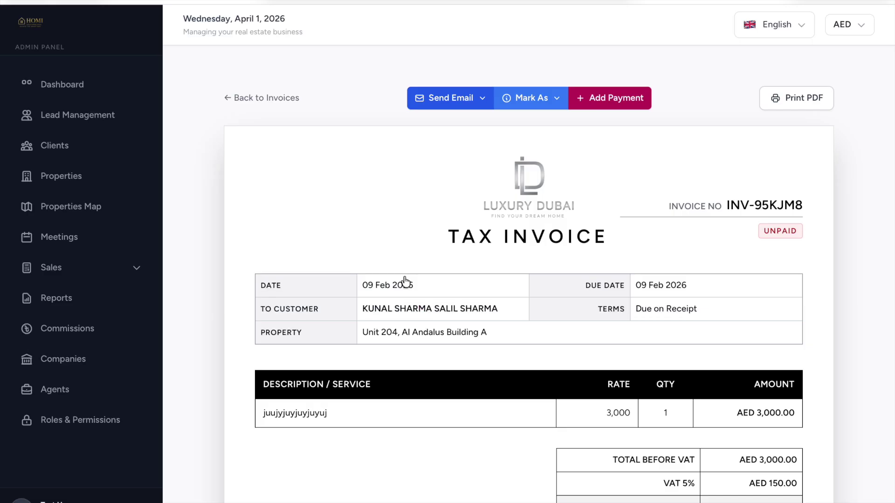
left_click(130, 274)
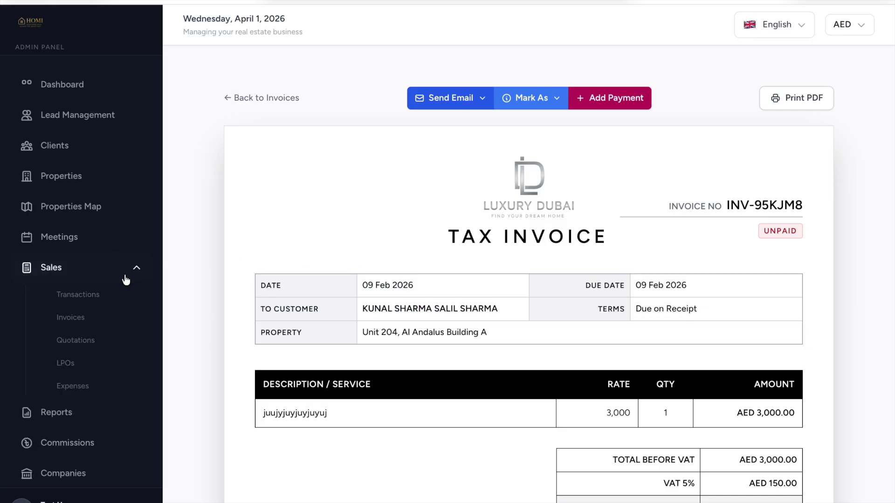
Open Quotations & Estimates, look over a new estimate form, and cancel it unsaved.
left_click(88, 342)
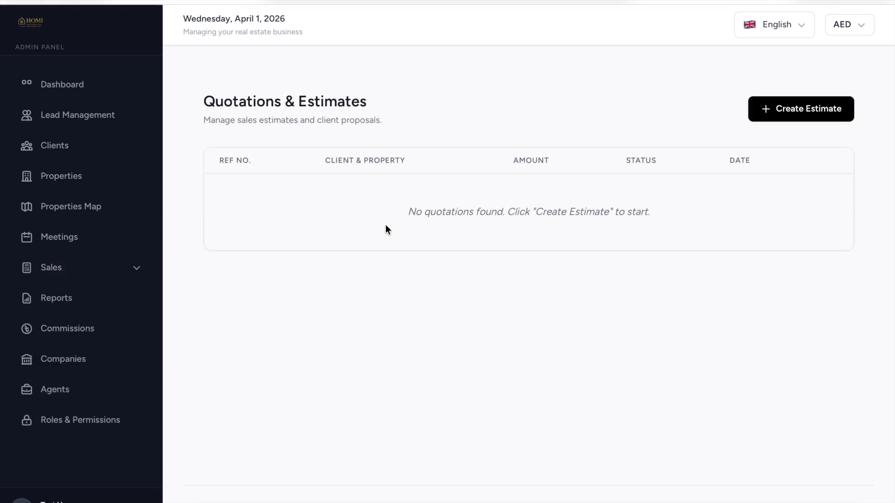
left_click(762, 113)
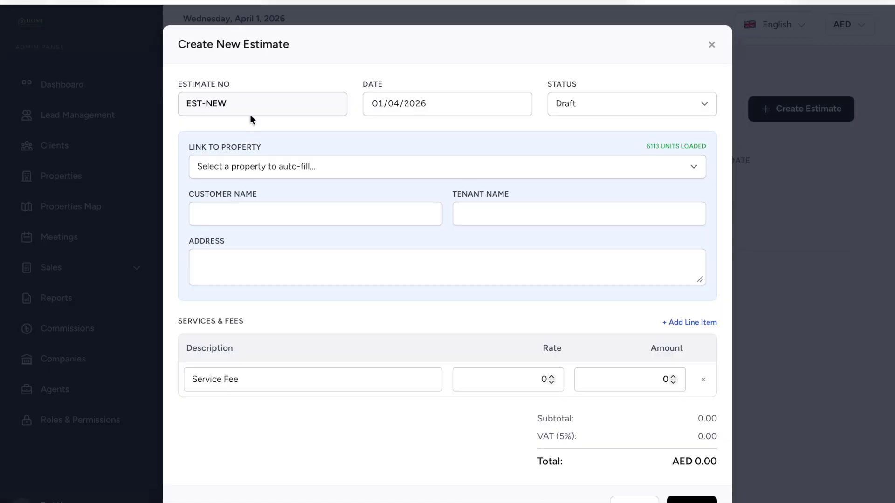
left_click(265, 106)
scroll(316, 205, "down", 2)
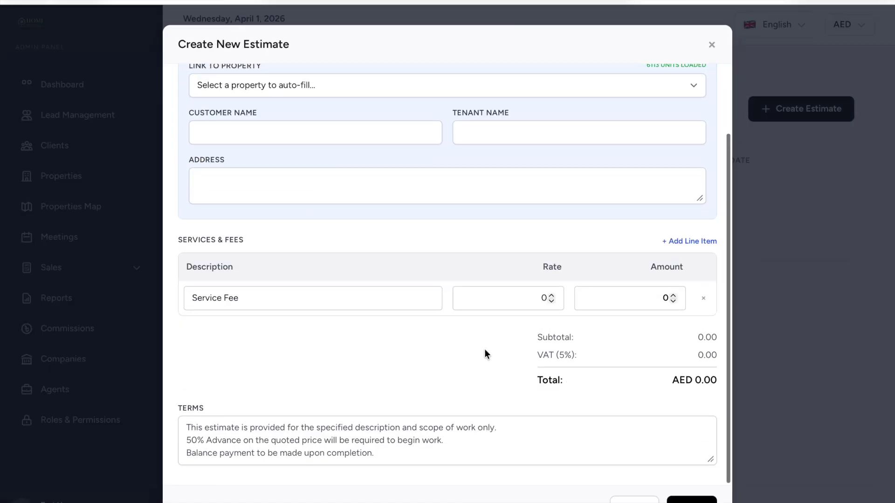
scroll(477, 280, "up", 2)
left_click(635, 496)
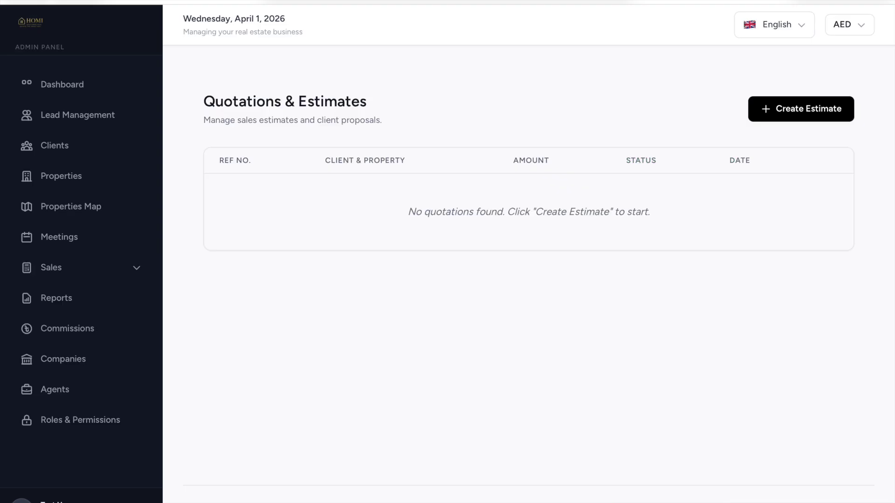
left_click(86, 263)
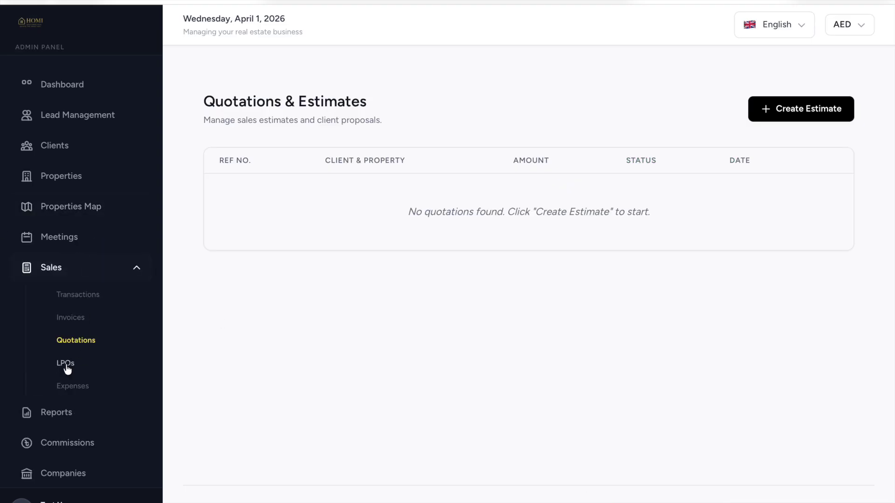
Open Purchase Orders (LPO), browse the New LPO vendor and item fields, then cancel unsaved.
left_click(66, 364)
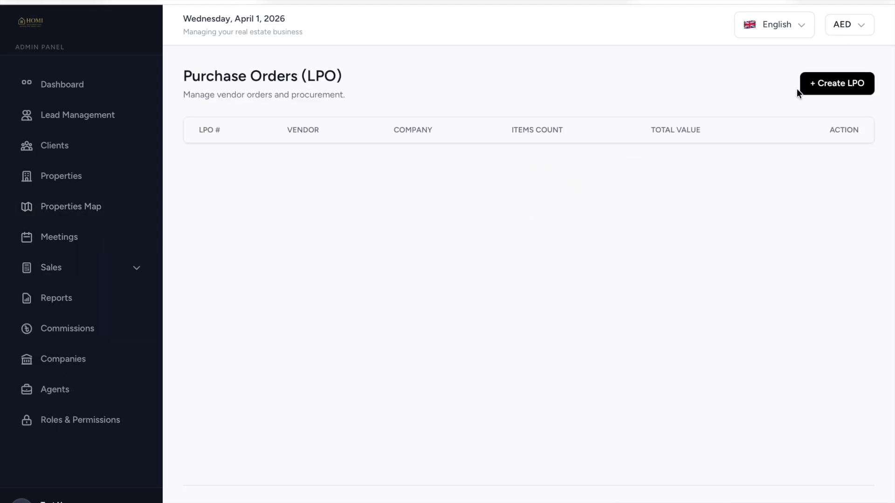
left_click(830, 91)
left_click(296, 112)
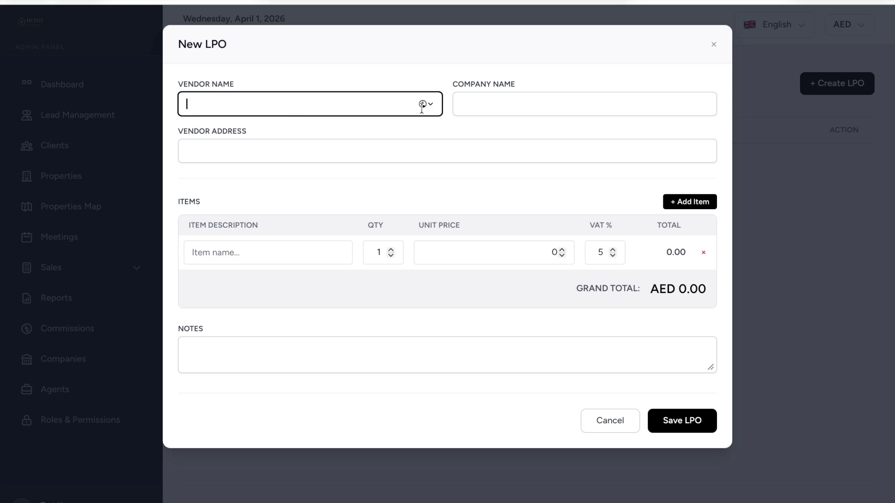
left_click(495, 104)
left_click(313, 146)
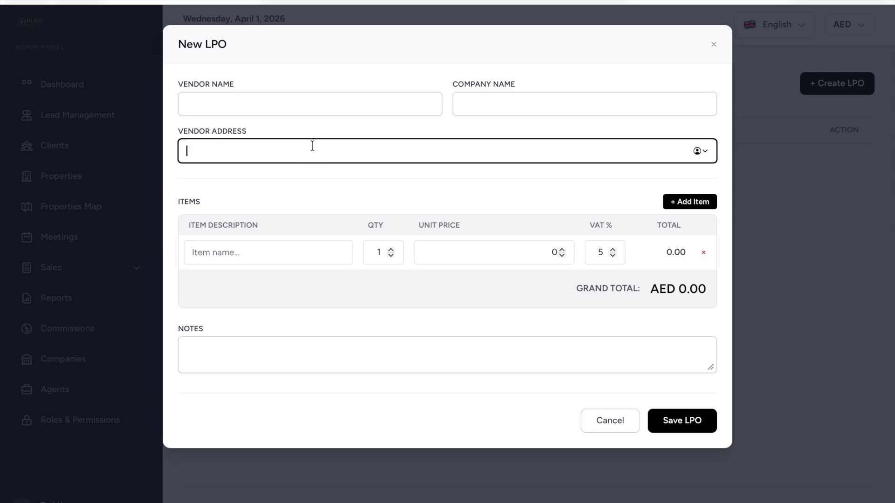
left_click(264, 244)
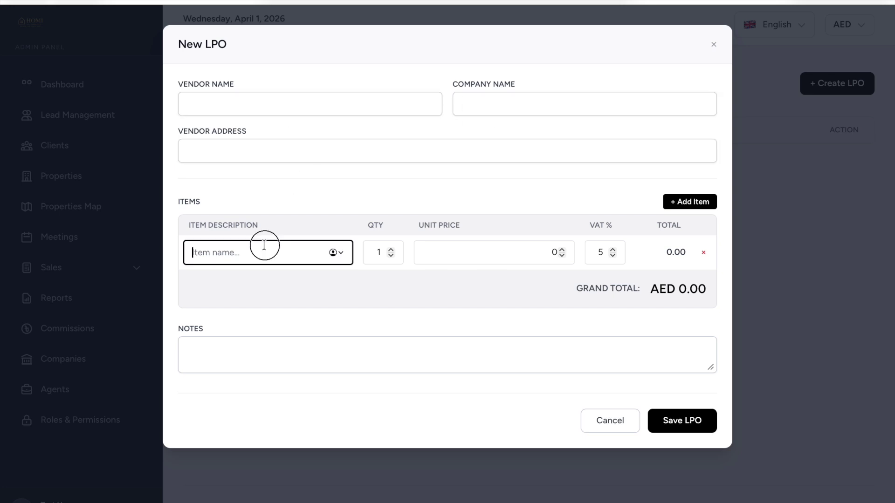
left_click(441, 246)
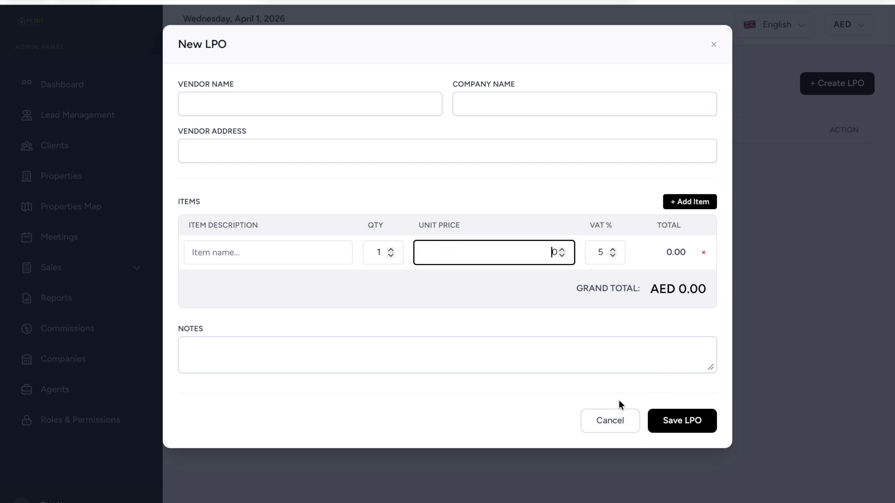
left_click(615, 422)
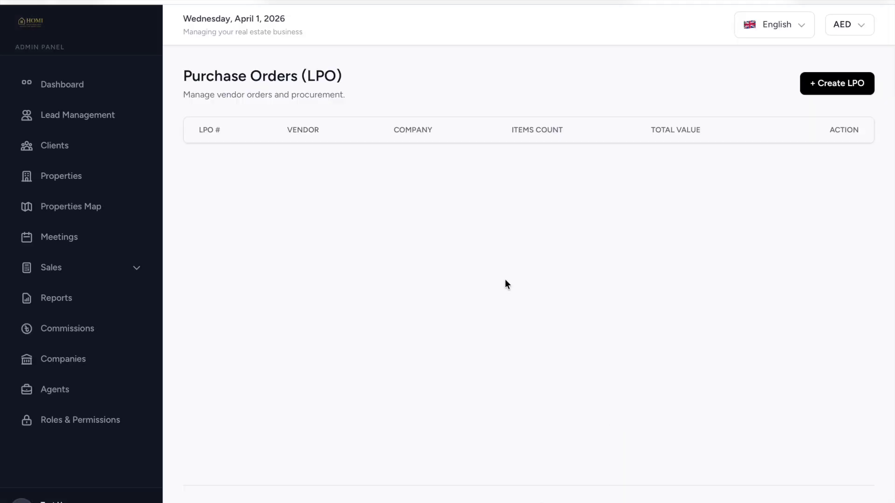
left_click(140, 267)
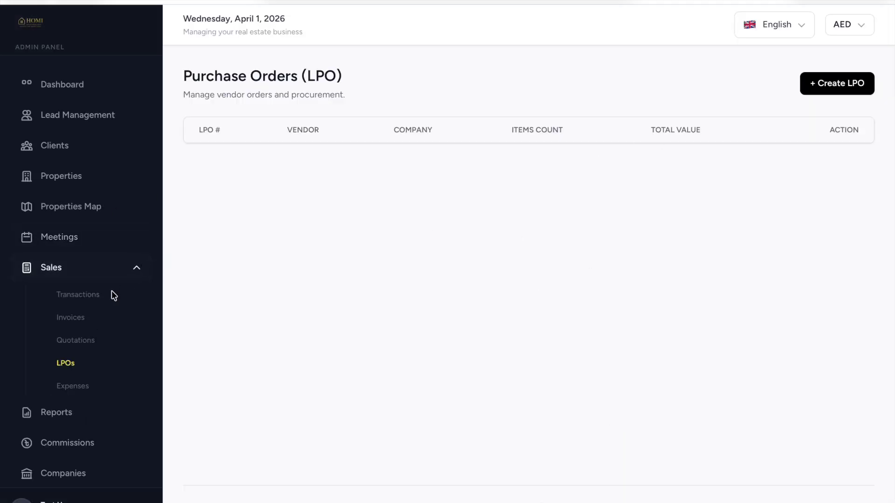
Open Expenses, view the Add Expense categories keeping Office Supplies, and close the form unsaved.
left_click(83, 389)
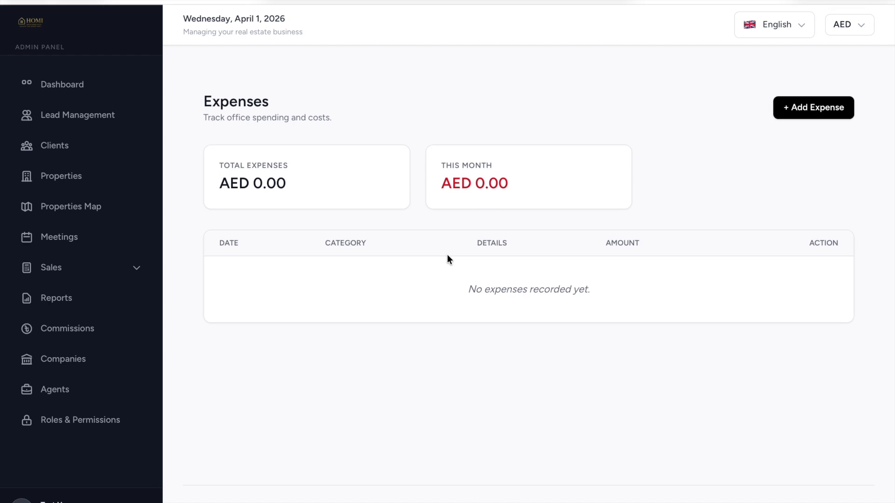
left_click(794, 106)
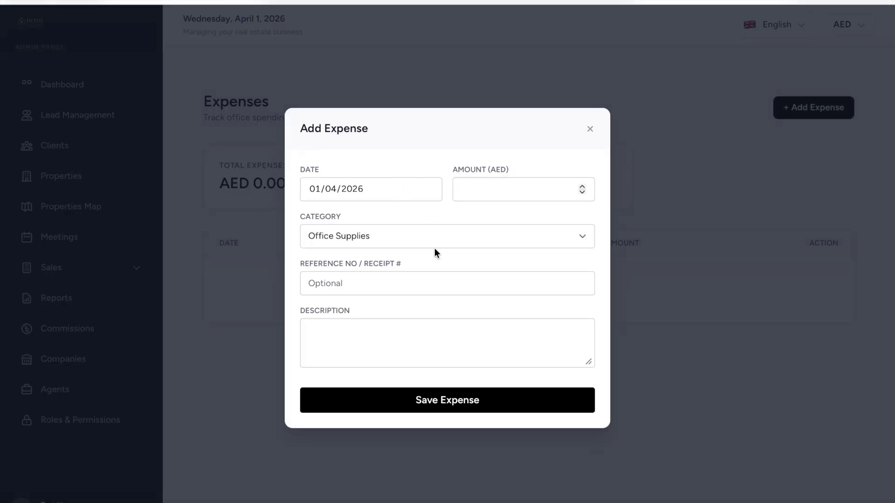
left_click(431, 245)
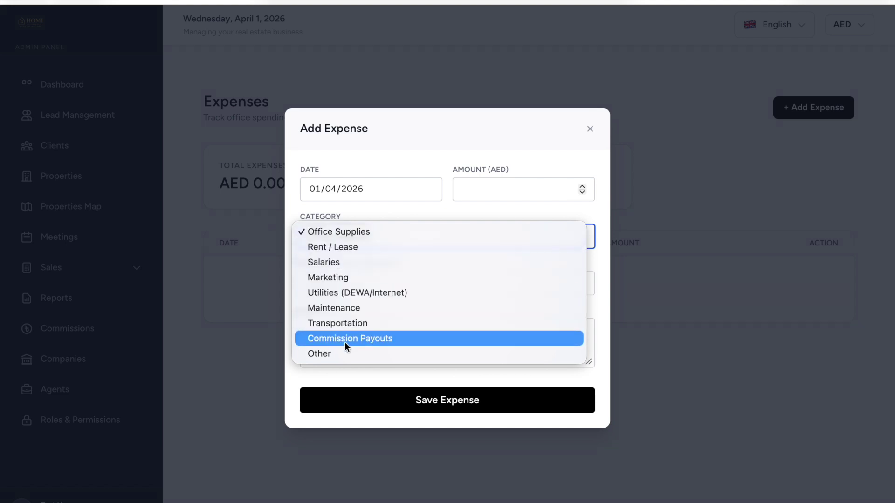
left_click(548, 146)
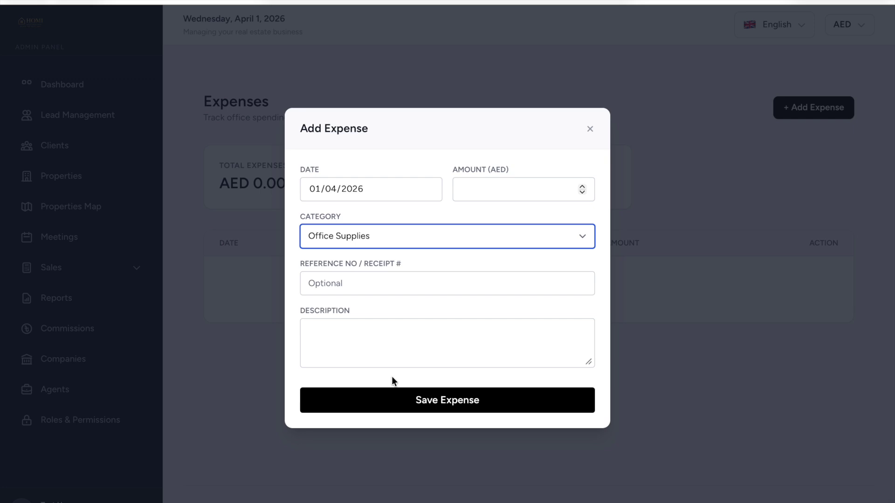
left_click(590, 131)
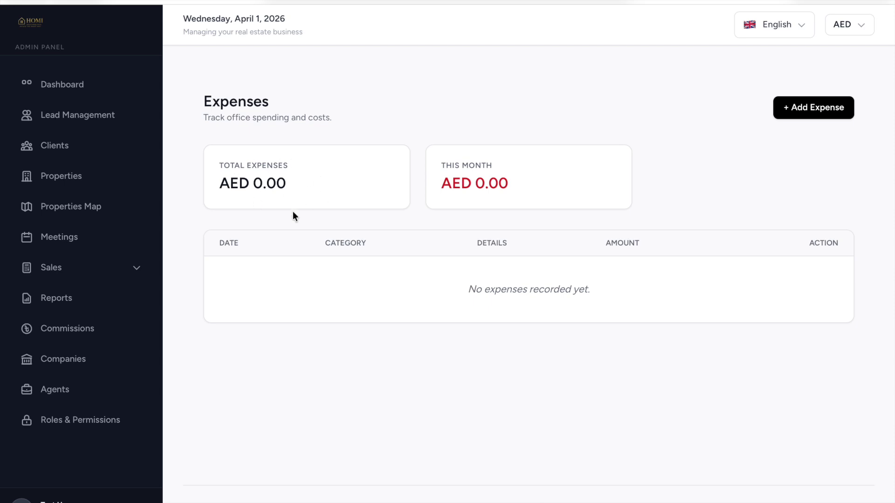
left_click(94, 305)
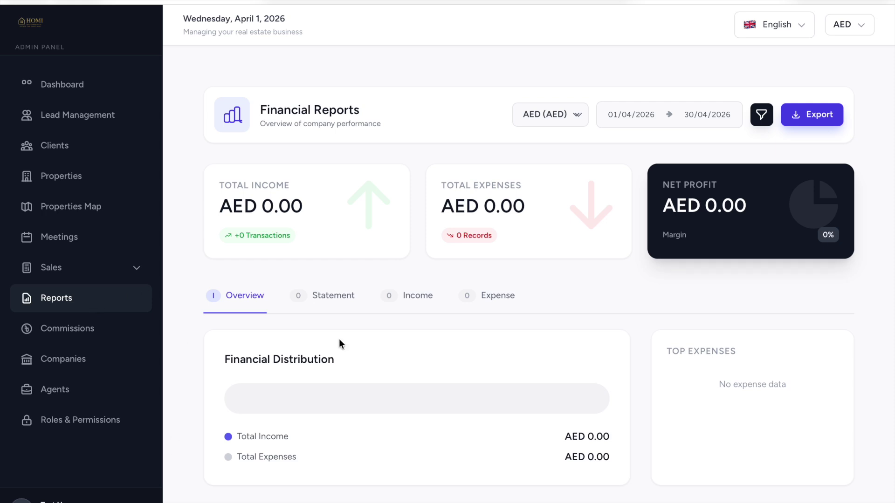
Switch between the Statement, Income and Expense transaction views, ending on Expense.
scroll(432, 422, "down", 2)
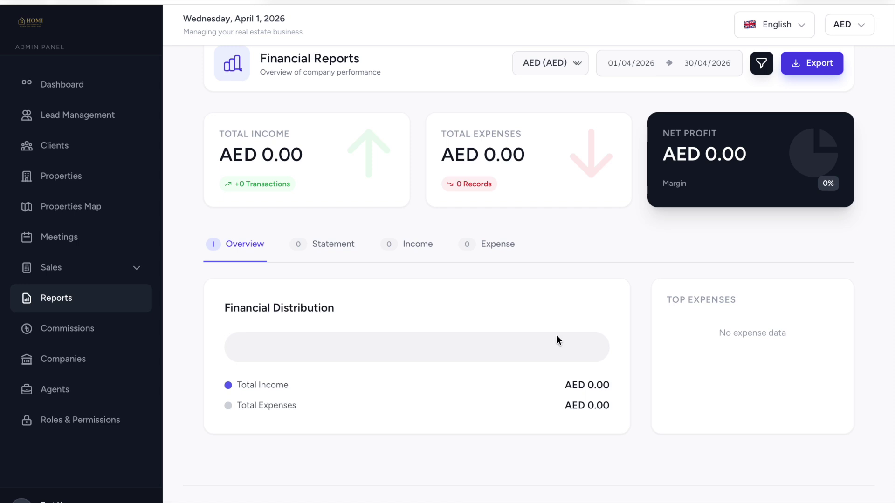
left_click(327, 247)
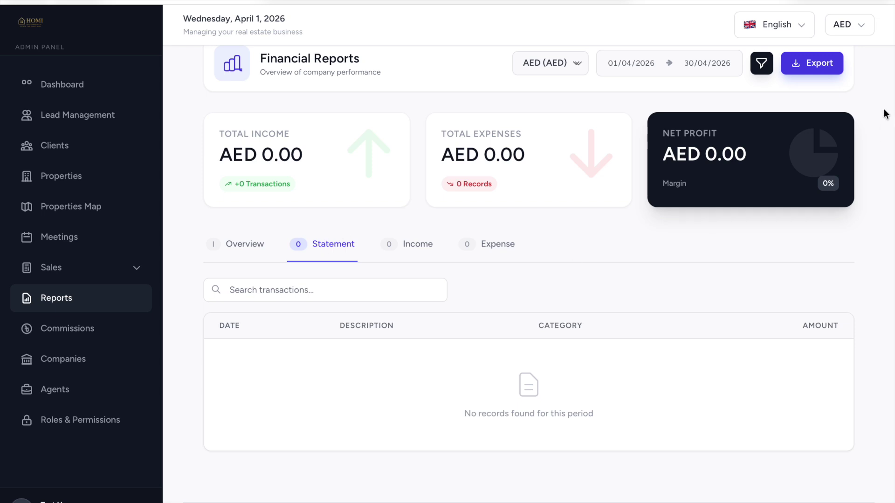
left_click(397, 250)
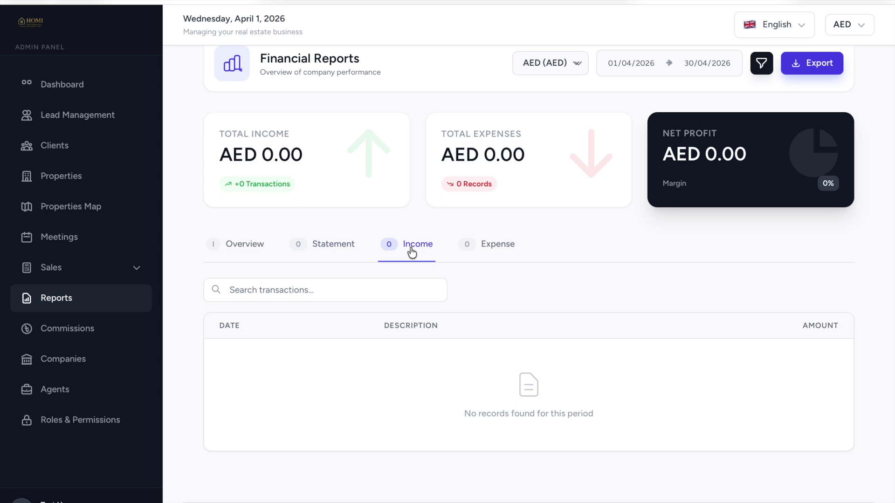
left_click(348, 248)
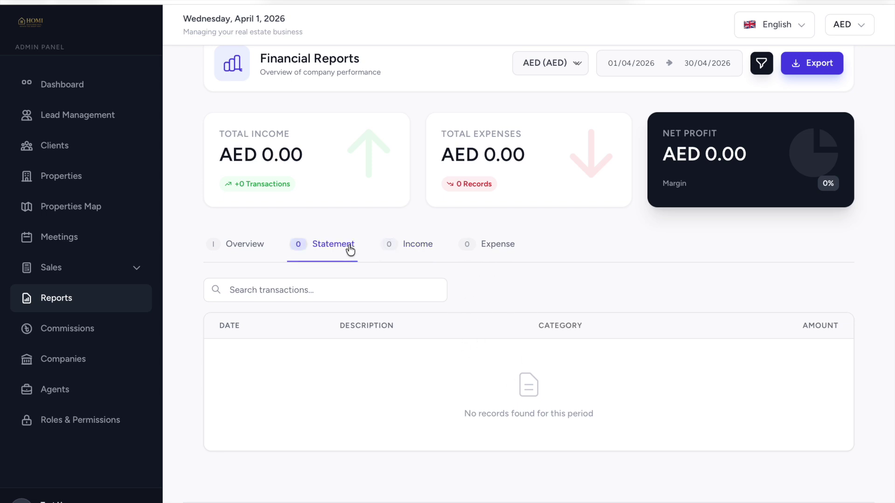
left_click(416, 244)
left_click(495, 243)
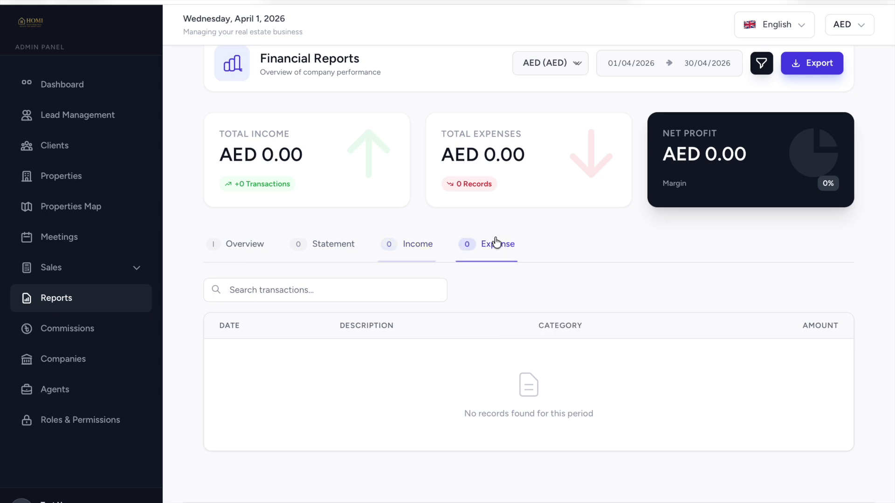
Check the start-date calendar and currency list, keeping the April 2026 dates and AED.
scroll(472, 272, "up", 2)
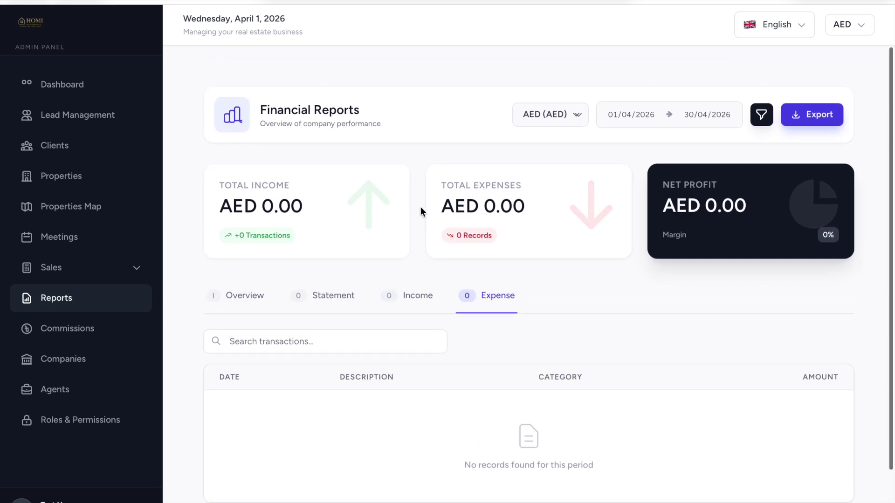
left_click(622, 116)
left_click(707, 125)
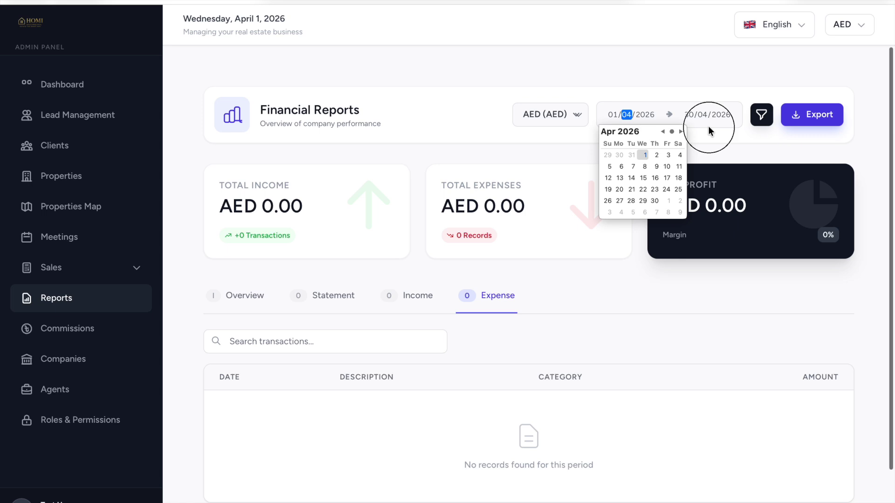
left_click(572, 118)
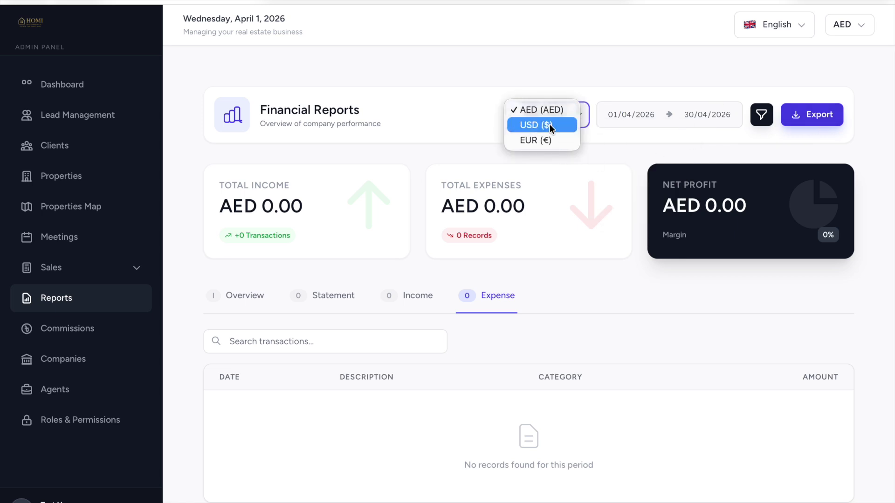
left_click(413, 226)
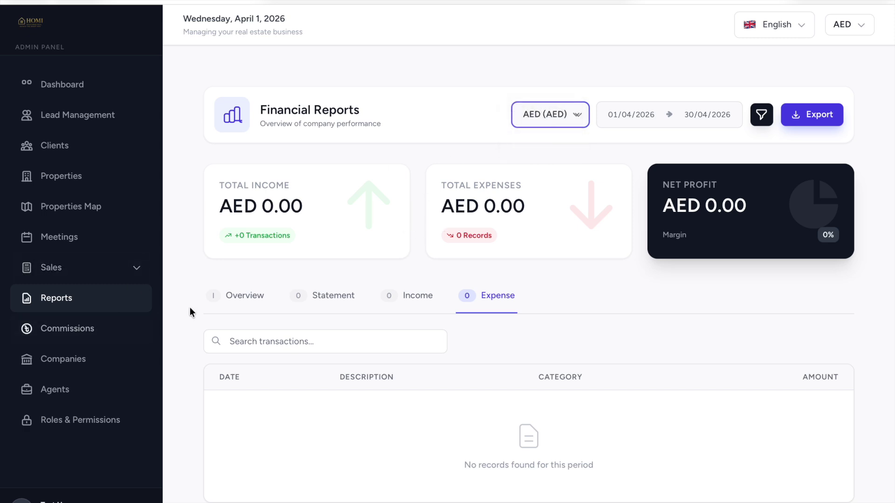
Open Commission Management and start a new commission for Al Andalus Building B - Unit 901.
left_click(93, 337)
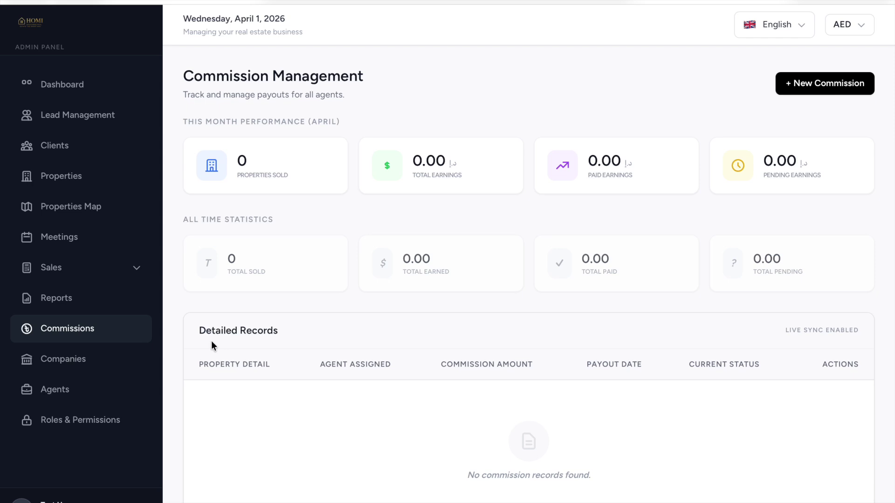
left_click(825, 84)
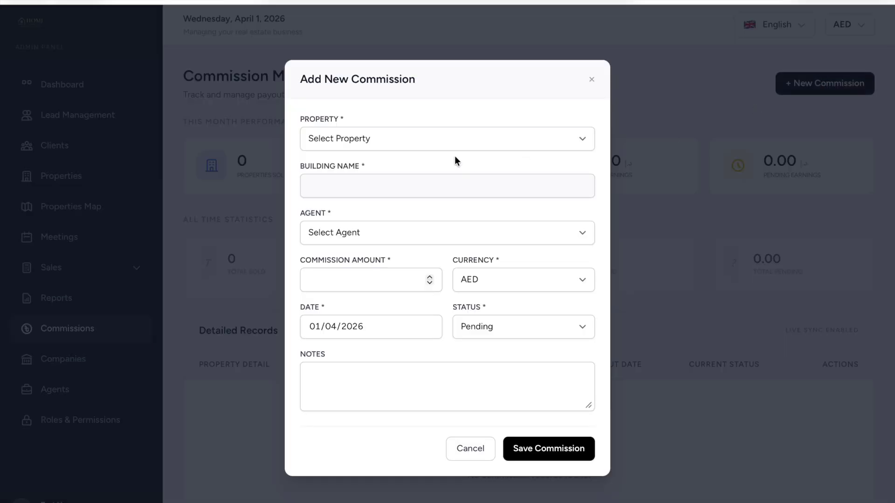
left_click(437, 146)
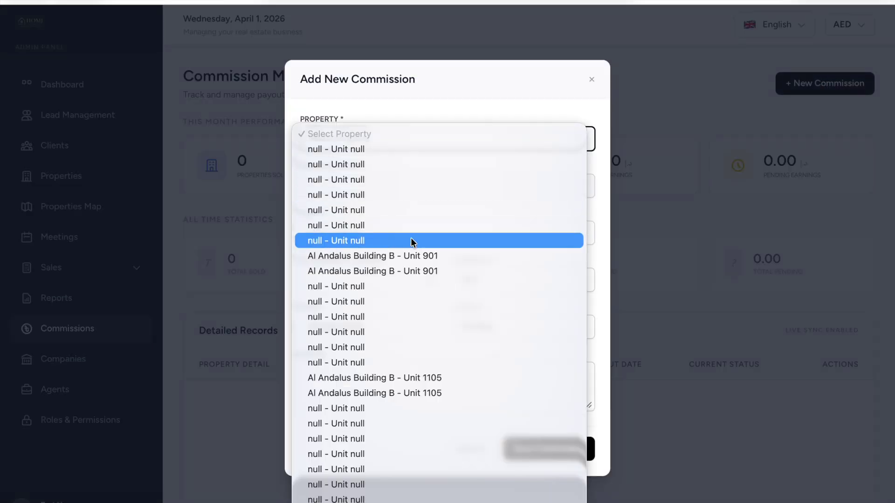
left_click(396, 265)
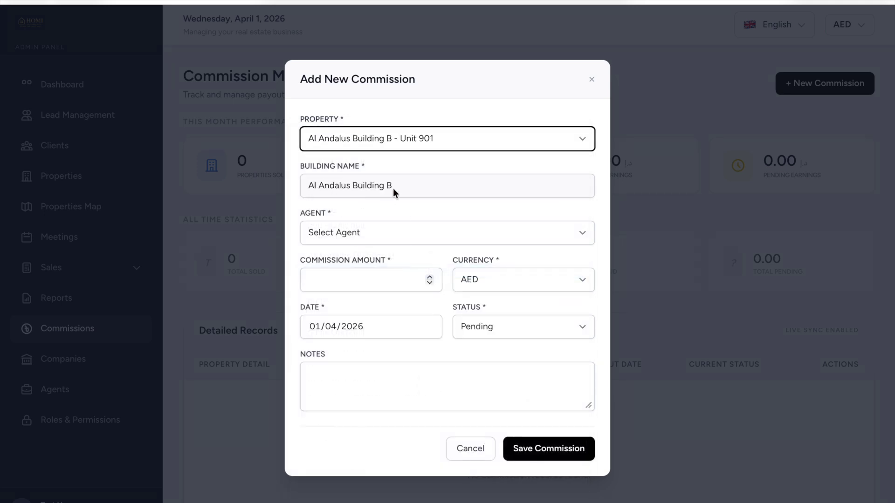
Try the agent, amount, currency, date and status fields, keeping AED and Pending, then discard.
left_click(380, 233)
left_click(366, 231)
left_click(337, 282)
left_click(501, 276)
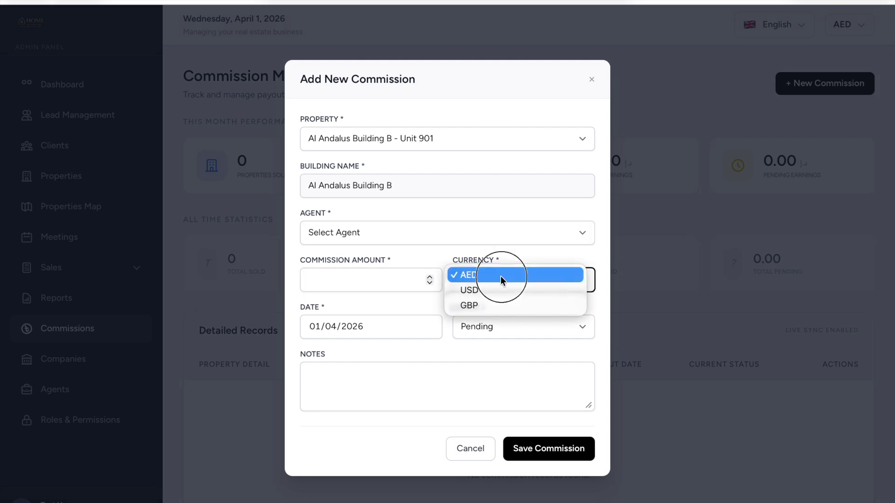
left_click(367, 307)
left_click(377, 325)
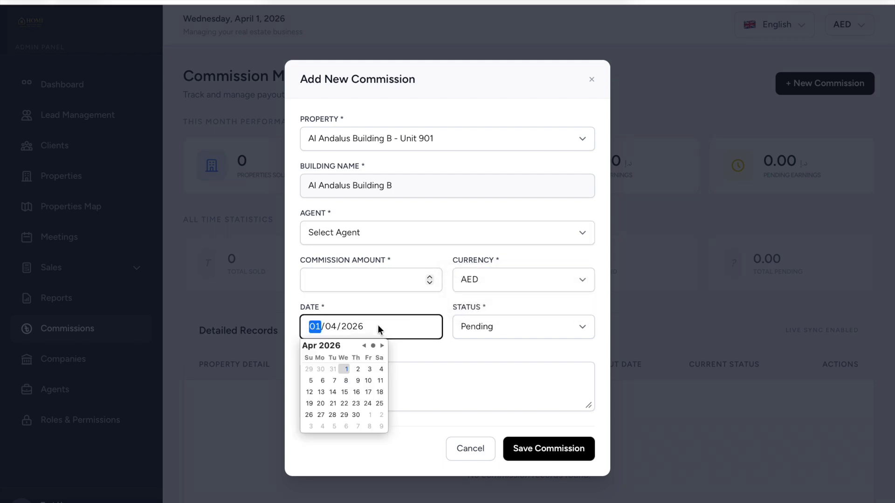
left_click(507, 324)
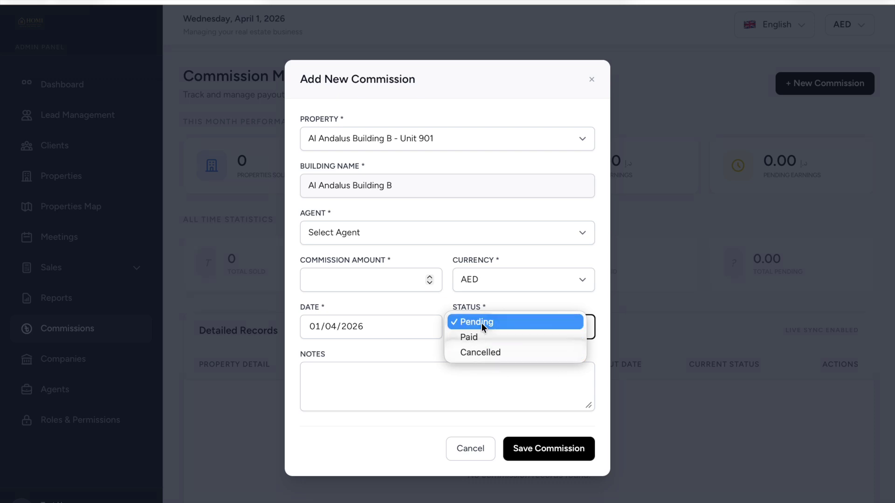
left_click(472, 454)
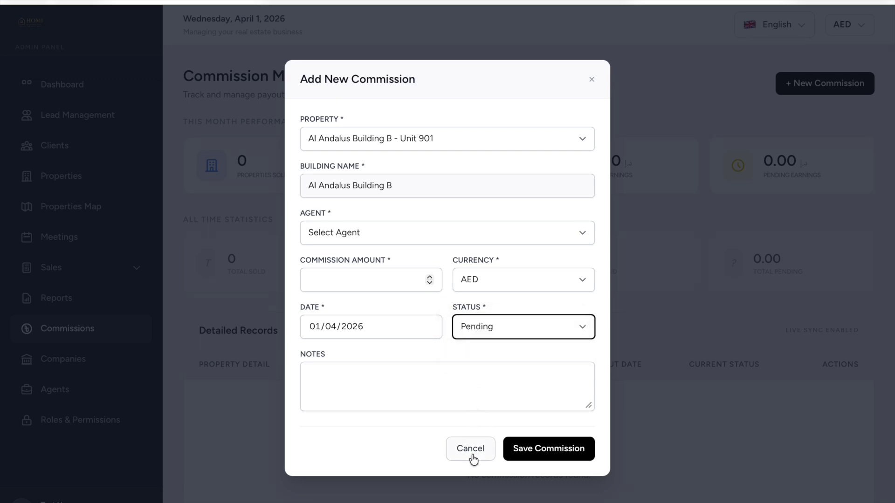
left_click(475, 454)
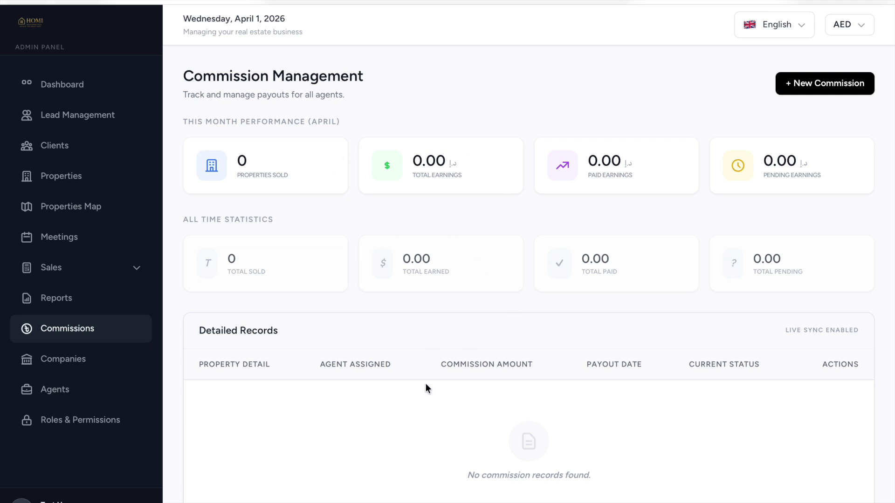
scroll(426, 384, "down", 2)
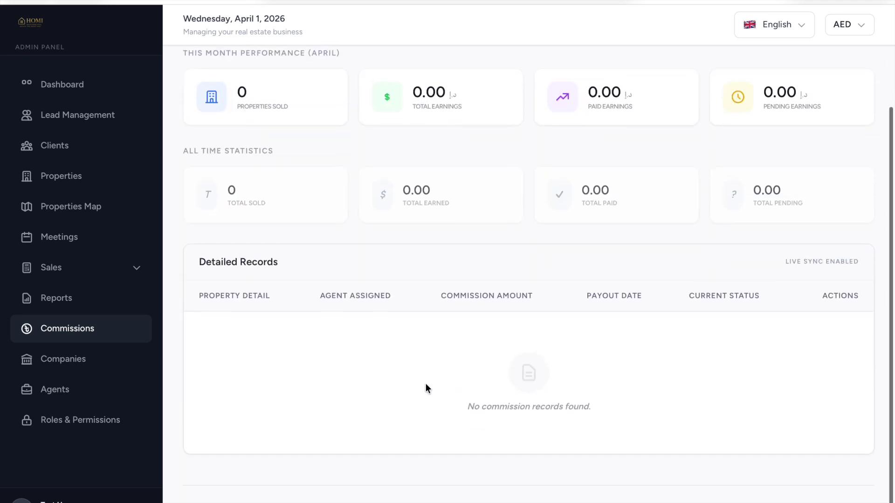
Cancel a new company form on Companies, then start a new user from Agents & Staff.
left_click(93, 362)
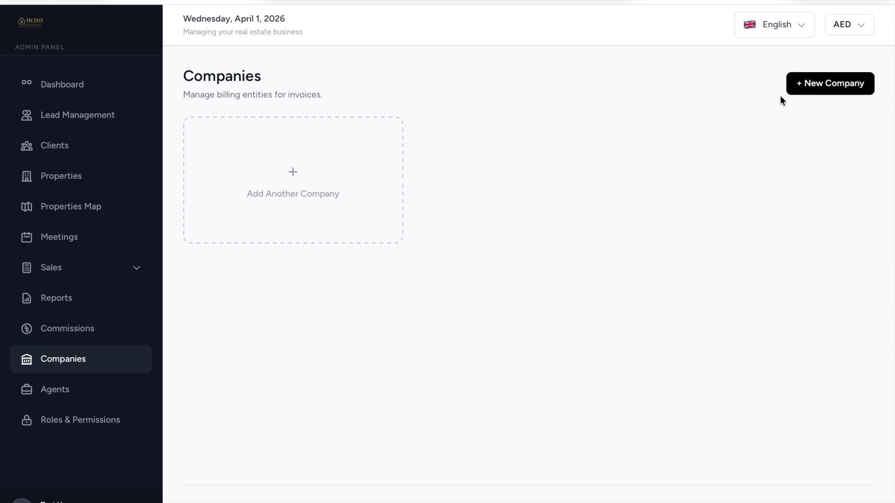
left_click(813, 92)
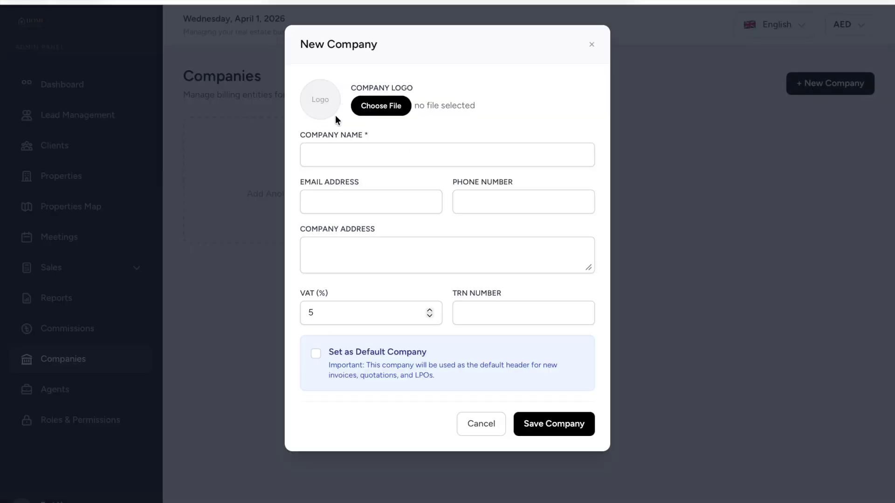
left_click(357, 146)
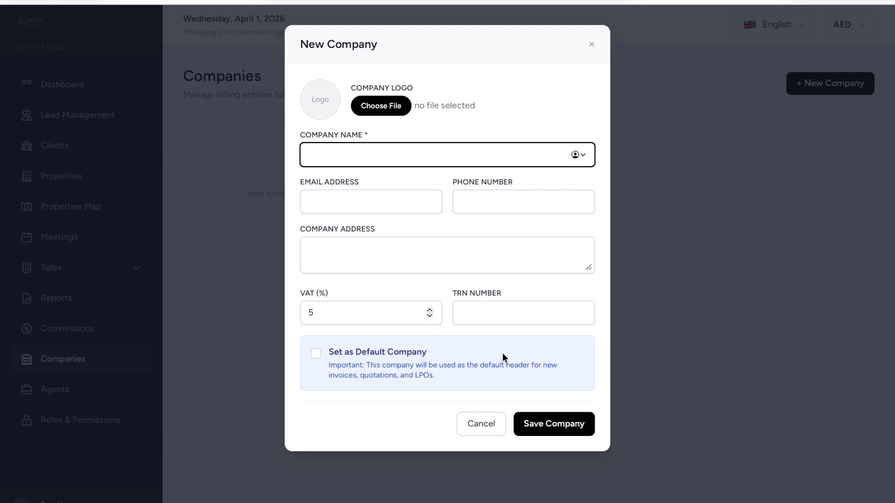
left_click(482, 424)
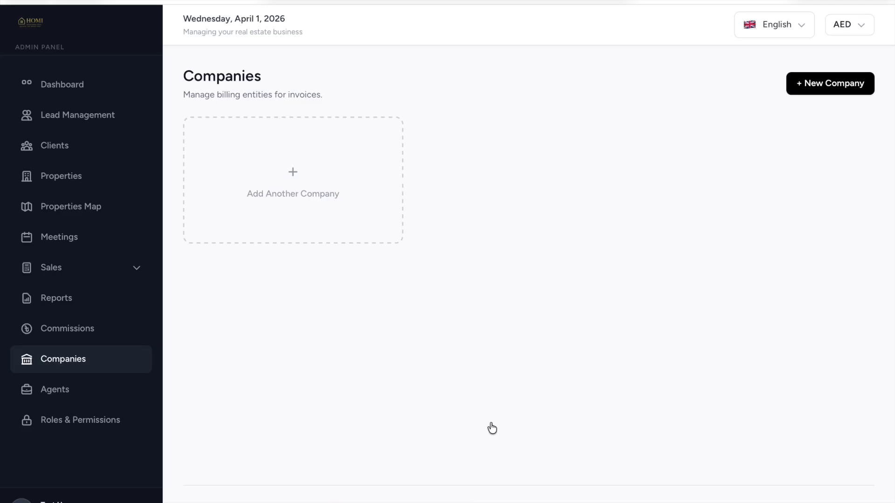
left_click(92, 401)
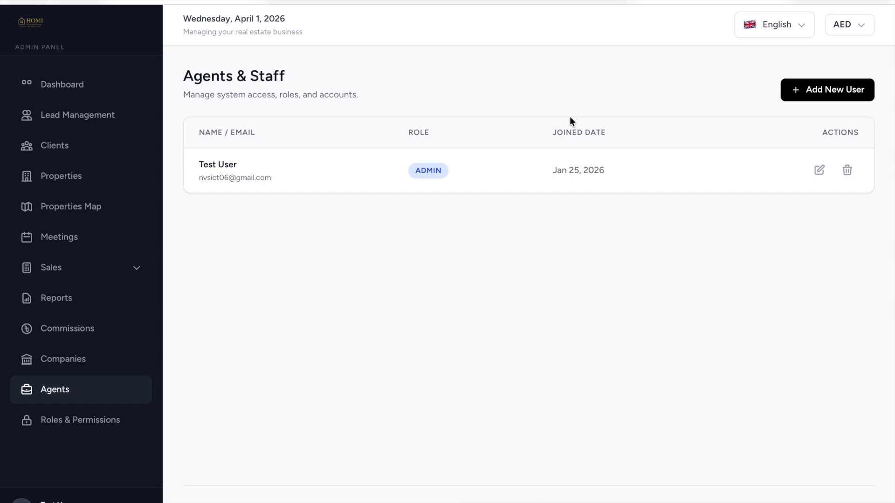
left_click(855, 90)
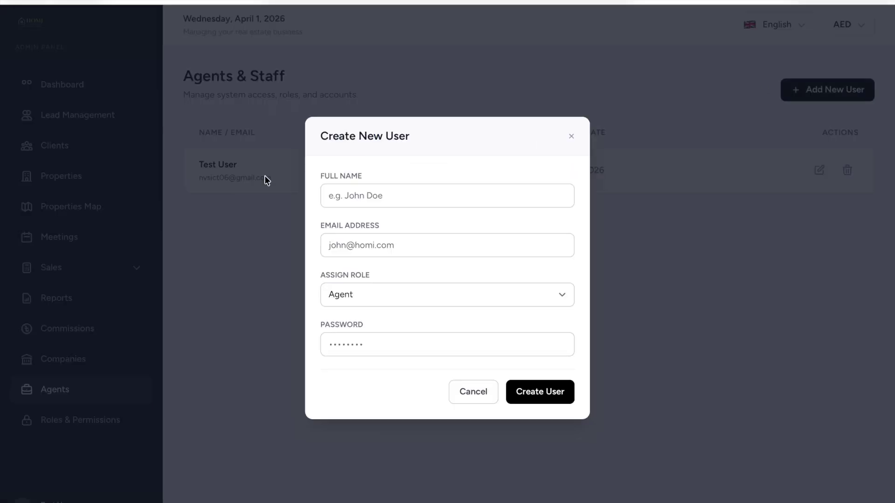
Create user 'Agent 1' with the agent's e-mail, Agent role and a password, declining password saving.
left_click(395, 195)
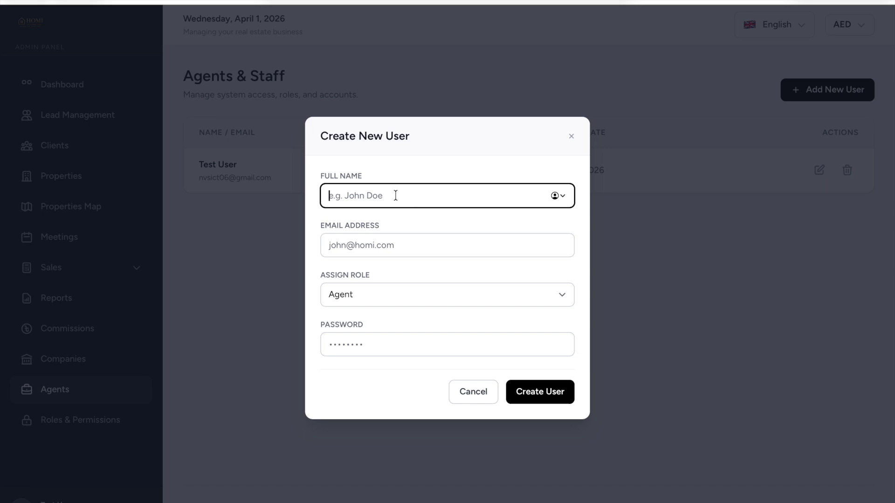
type("Agent 1")
left_click(380, 249)
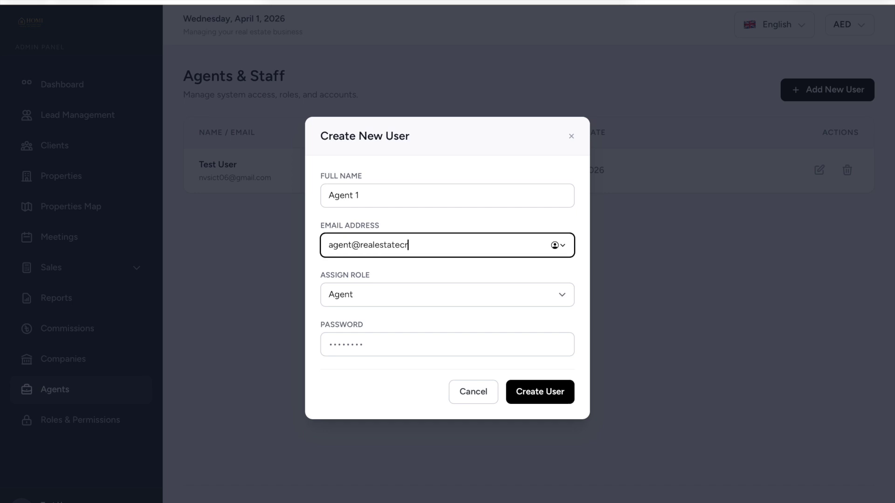
key("Tab")
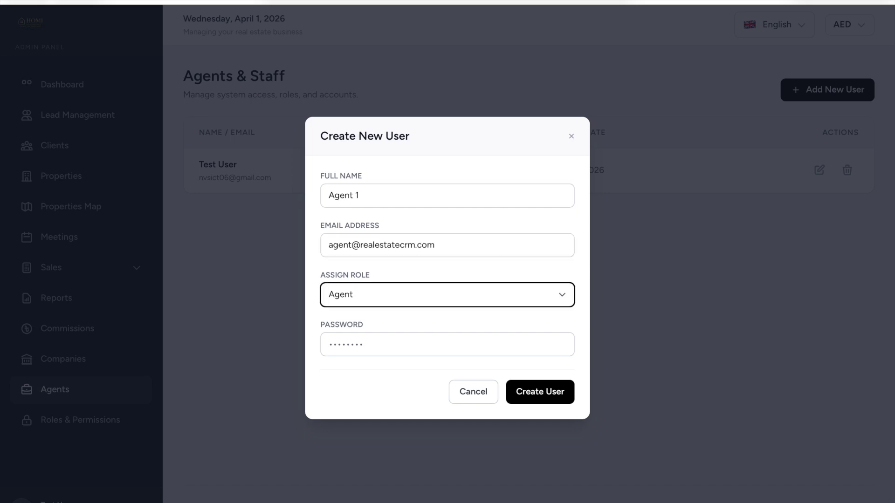
left_click(351, 344)
type("pass")
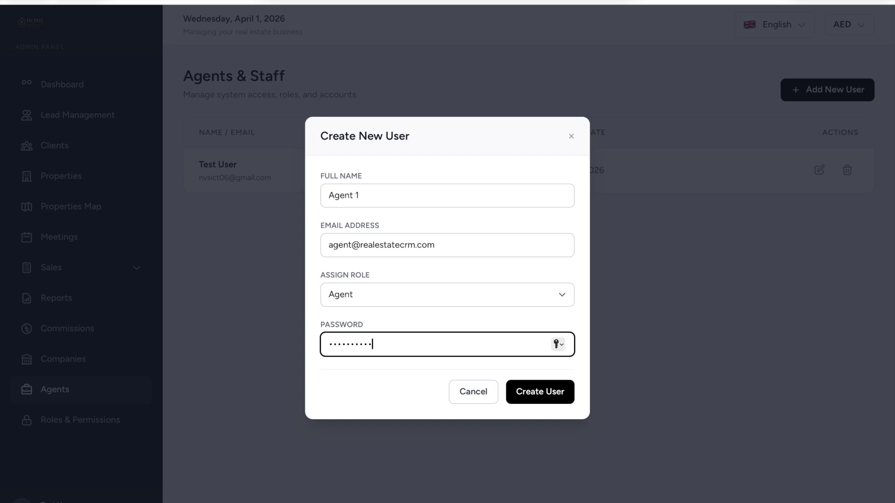
left_click(555, 396)
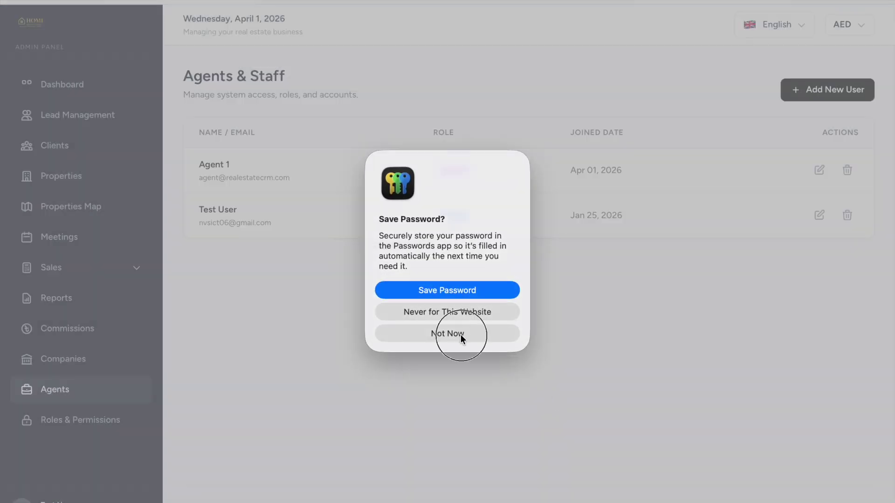
left_click(461, 334)
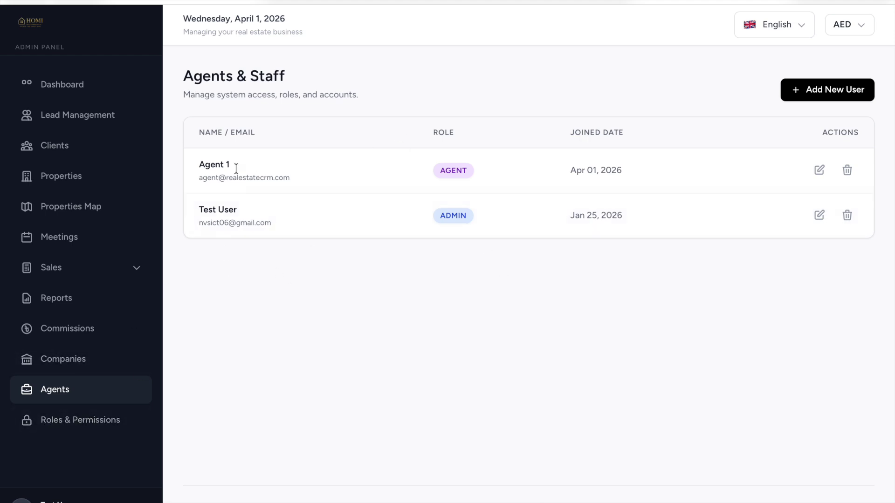
left_click(101, 424)
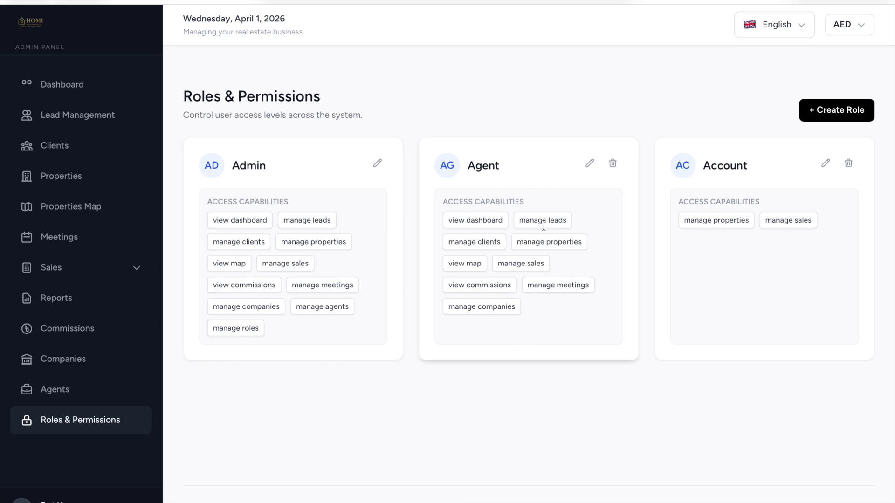
Inspect the Agent role configuration and a blank new-role form, closing both without changes.
left_click(590, 163)
scroll(513, 256, "down", 1)
left_click(485, 351)
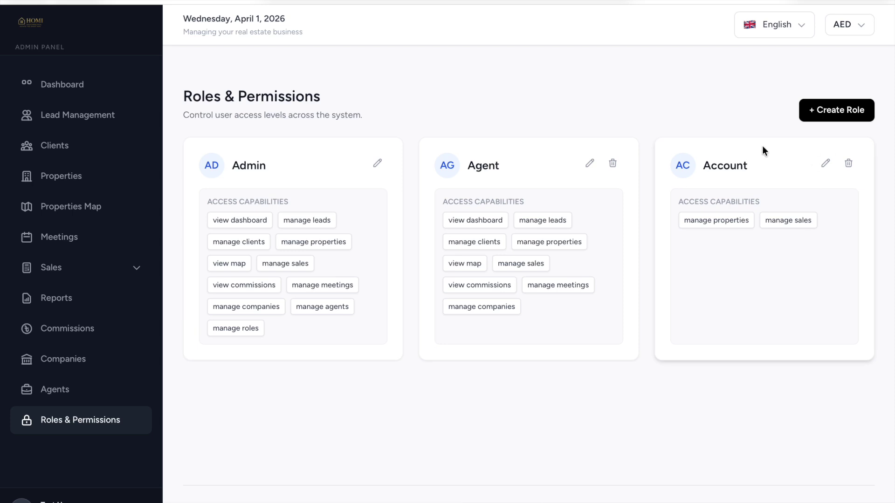
left_click(834, 112)
left_click(398, 105)
scroll(380, 210, "down", 1)
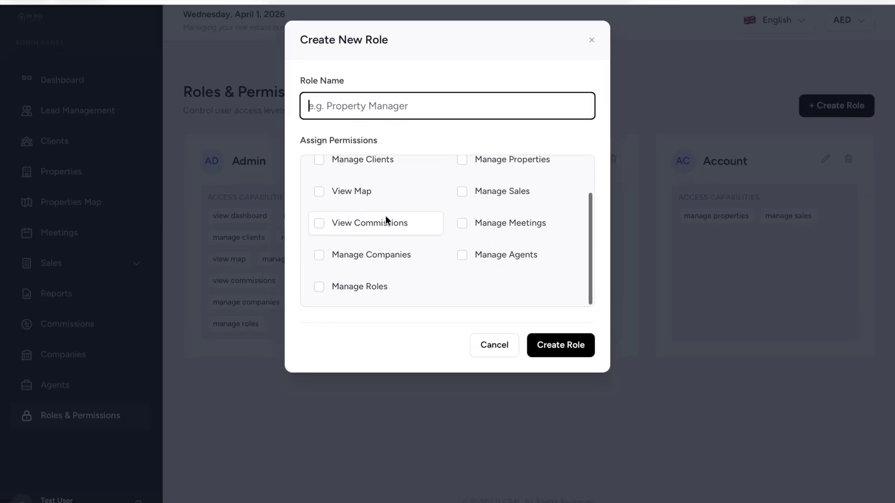
scroll(511, 275, "up", 2)
left_click(494, 349)
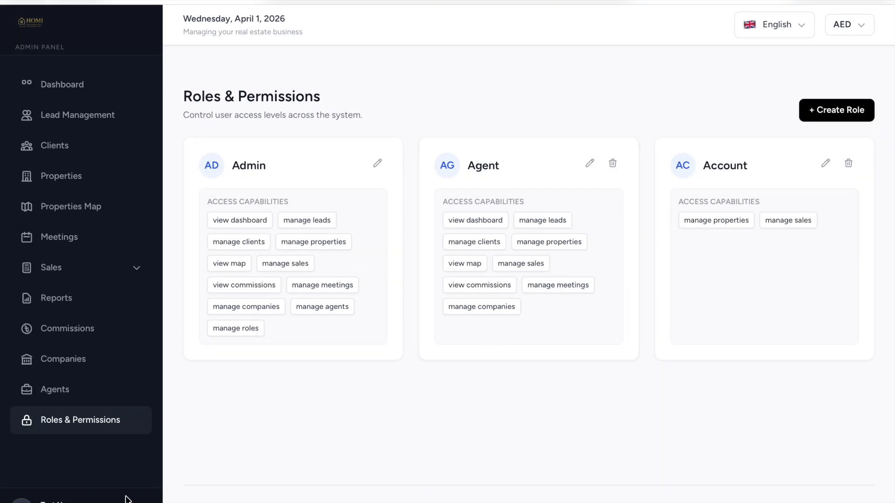
Log out of admin and sign in with the agent's e-mail and password, declining password saving.
left_click(140, 501)
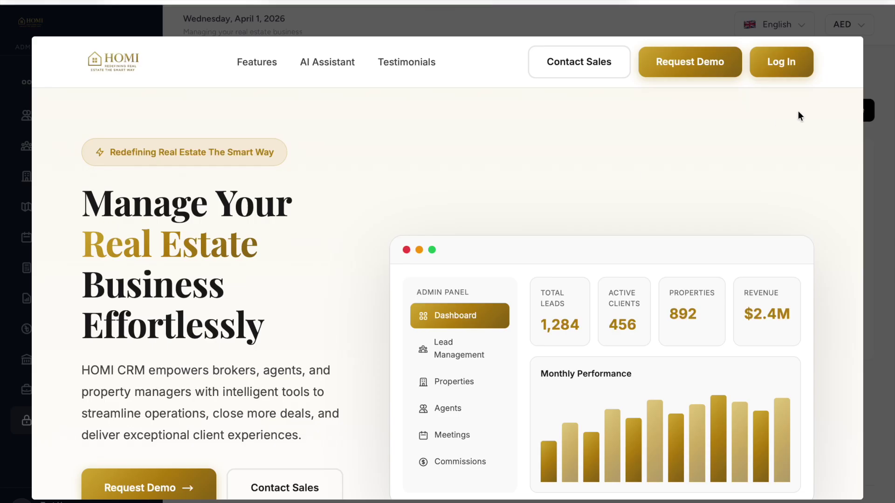
left_click(775, 68)
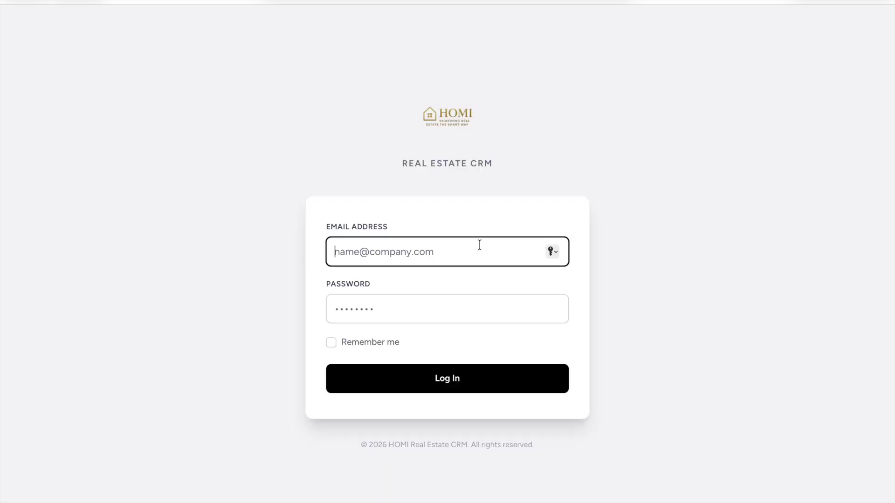
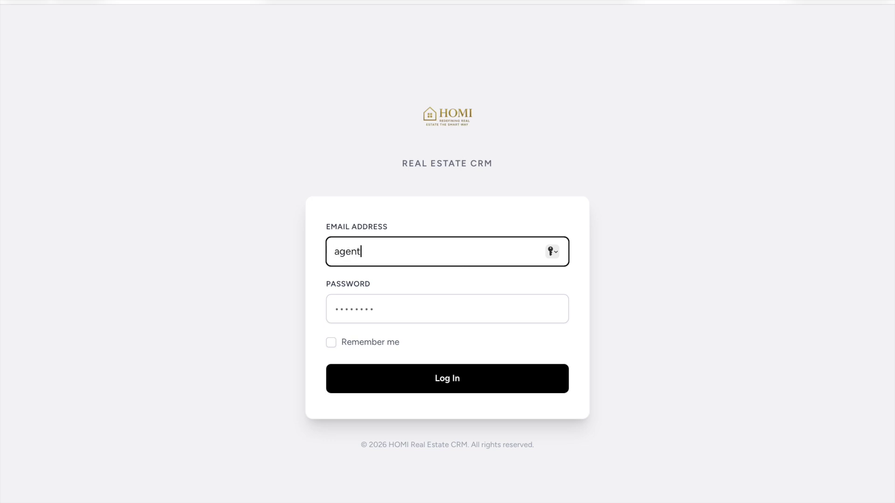
key("Tab")
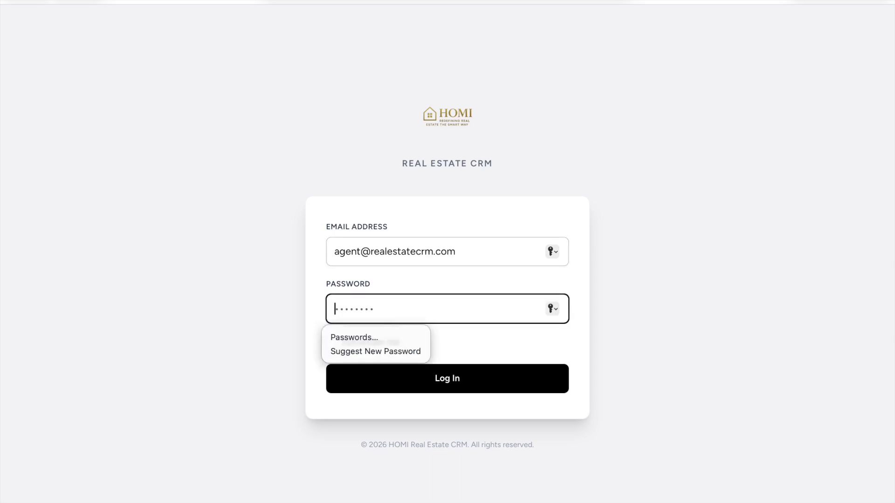
type("password12")
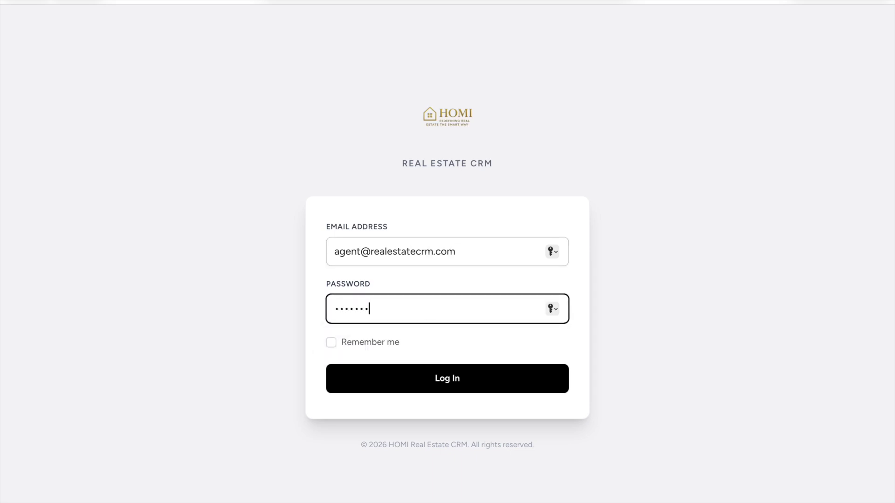
key("Return")
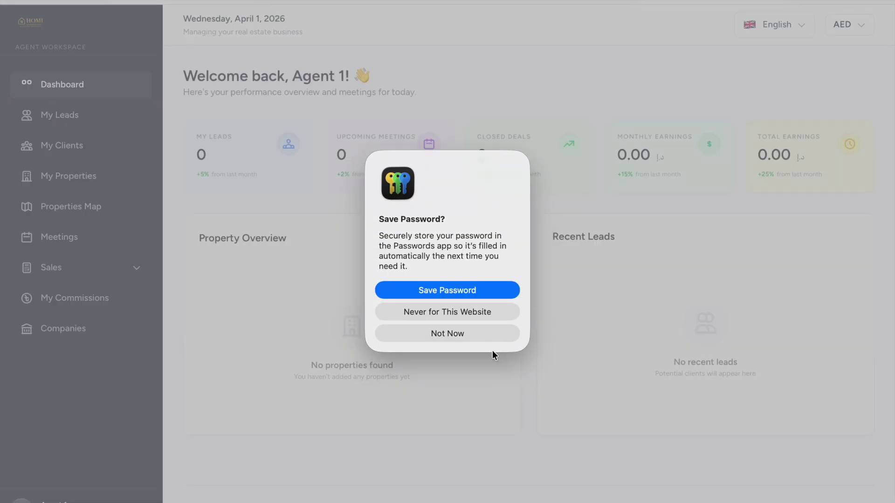
left_click(477, 338)
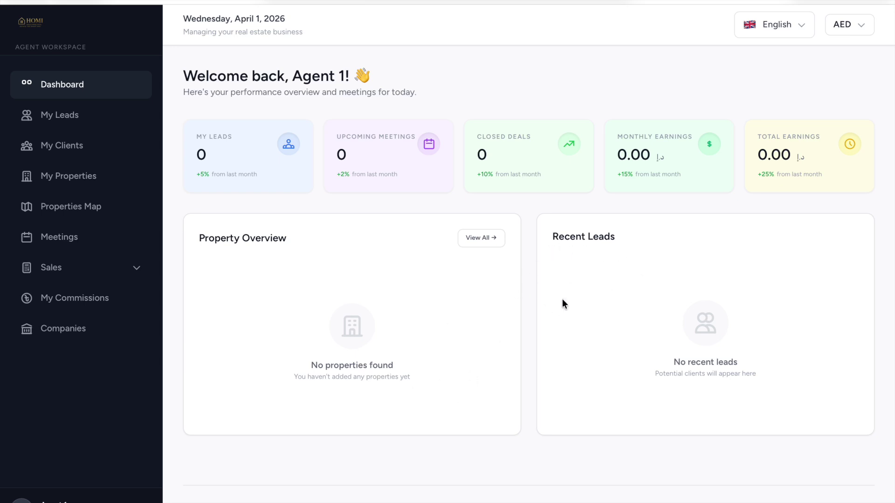
Open My Leads from the sidebar to view the agent's empty Leads Management list.
left_click(66, 118)
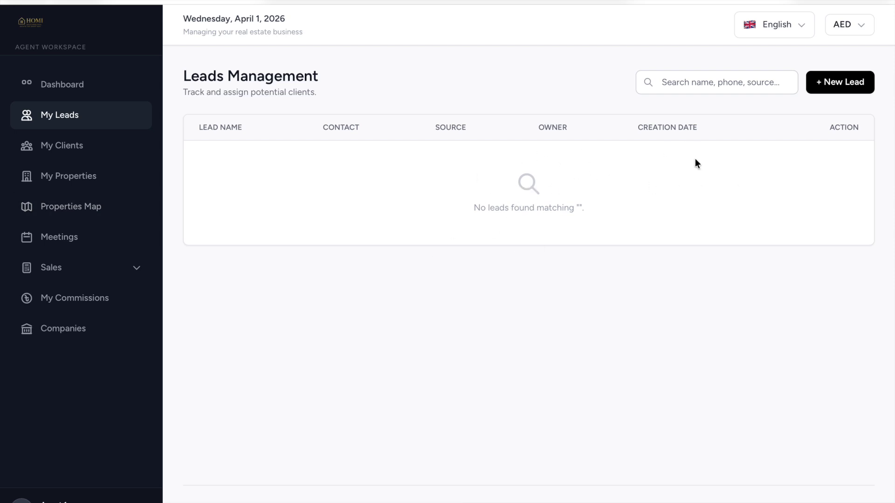
Open the New Lead form, scroll through it, and close it without saving.
left_click(841, 85)
scroll(485, 182, "down", 5)
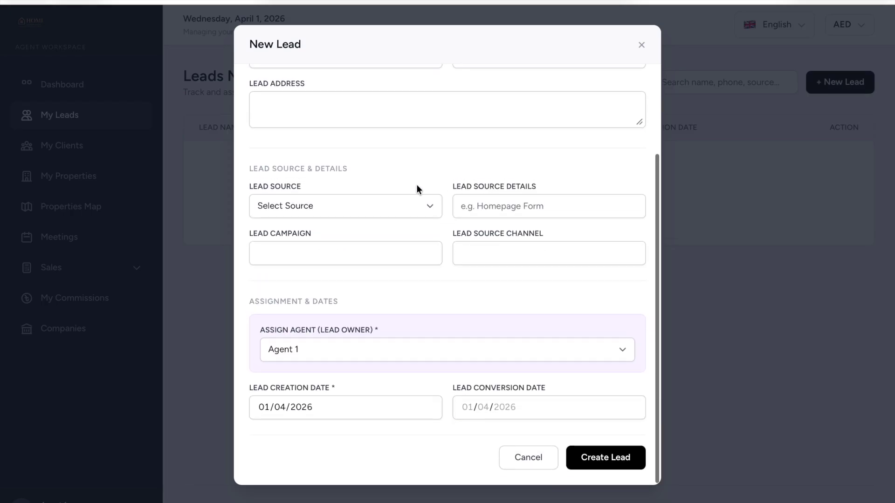
scroll(404, 190, "up", 8)
left_click(642, 45)
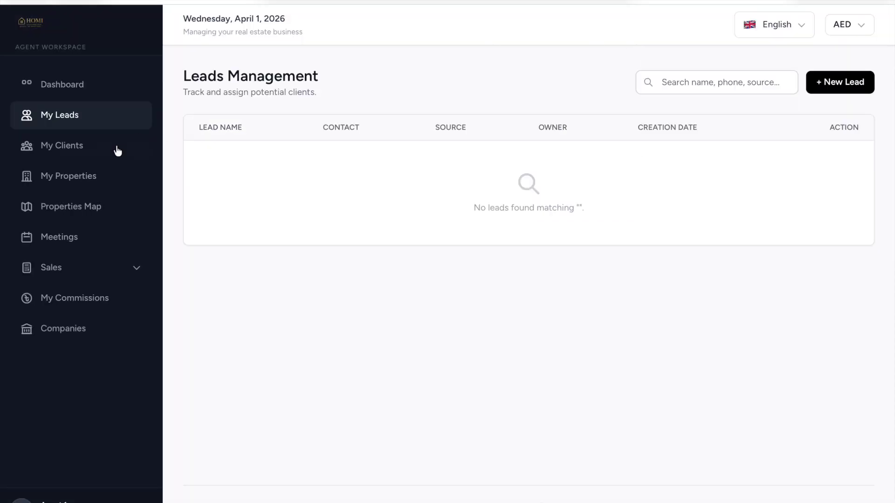
Visit My Clients and its Add Client form, then the agent's Properties list and map.
left_click(77, 149)
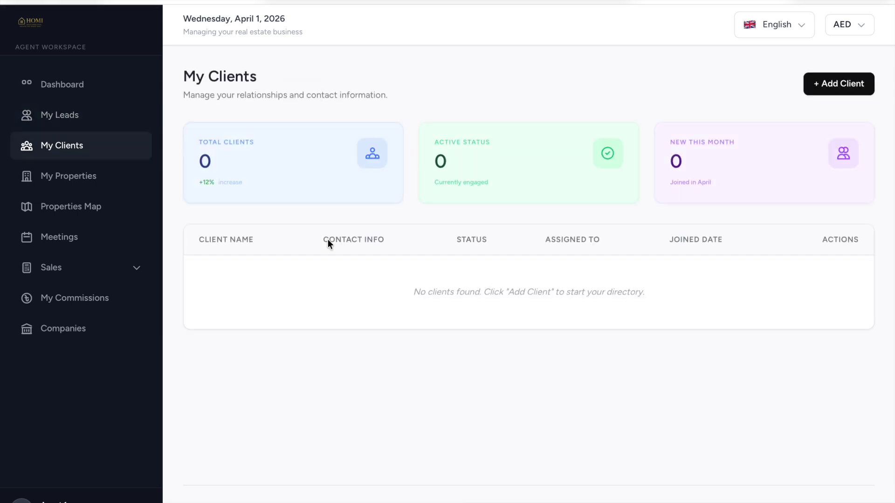
left_click(858, 89)
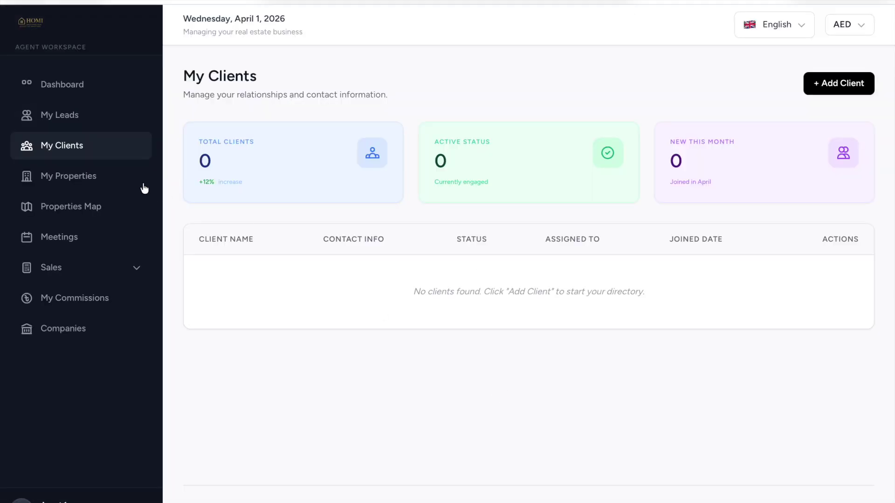
left_click(116, 177)
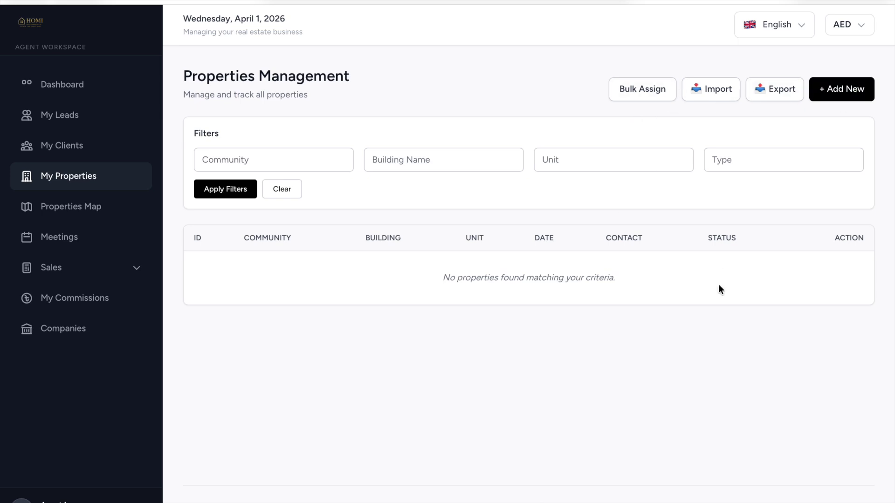
left_click(92, 212)
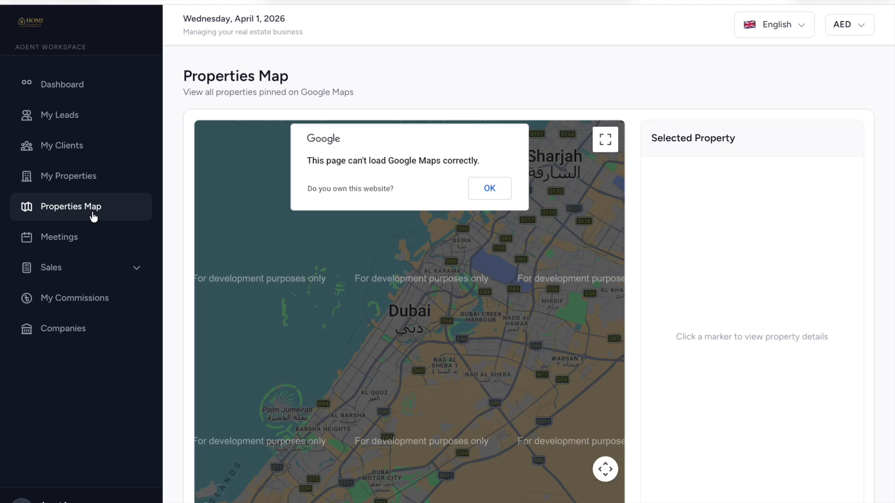
Dismiss the Google Maps error, then start a meeting with Test User as attendee and cancel it.
left_click(489, 189)
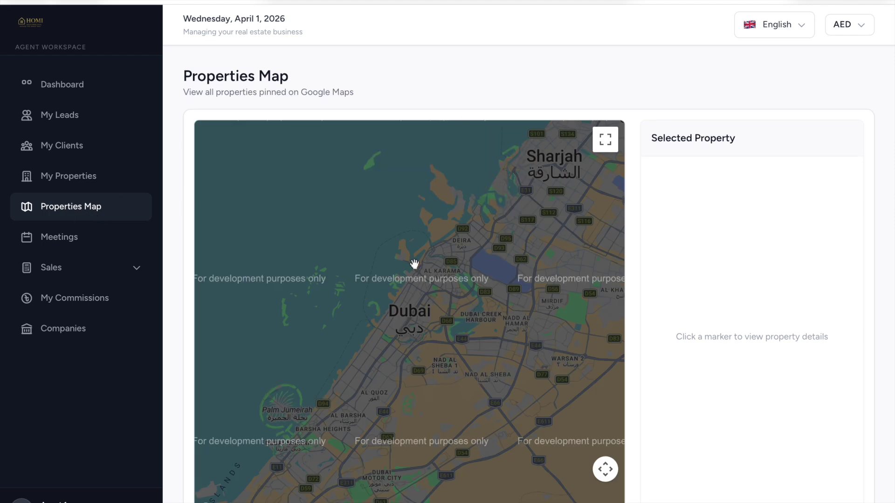
left_click(62, 242)
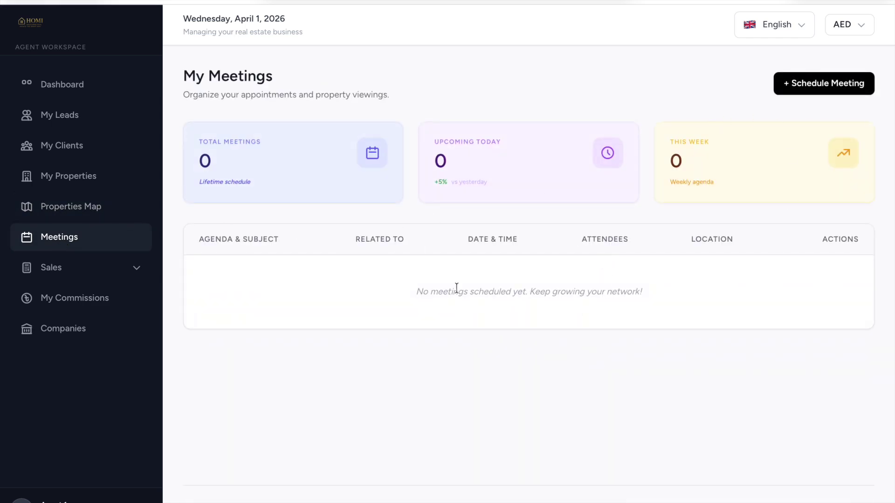
left_click(804, 89)
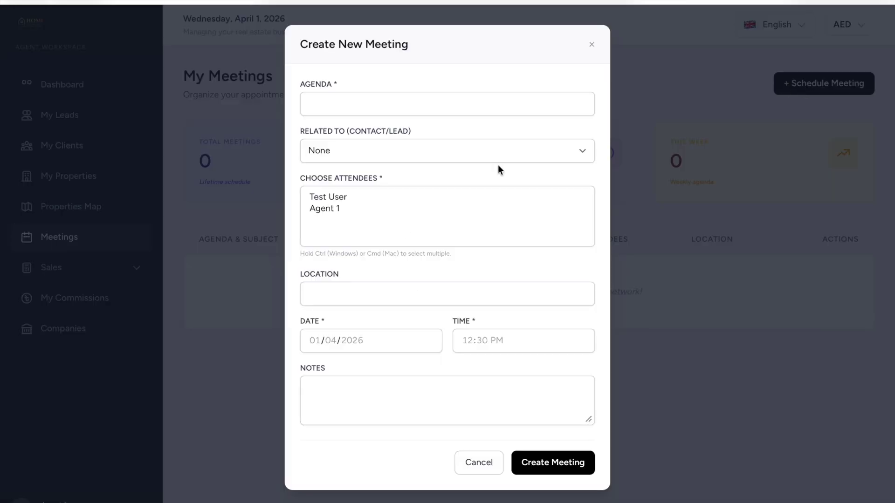
left_click(346, 209)
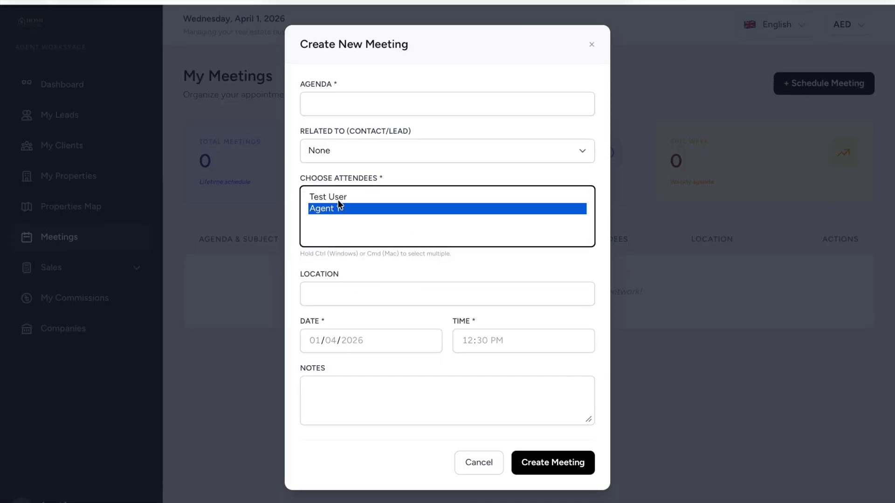
left_click(340, 197)
left_click(478, 467)
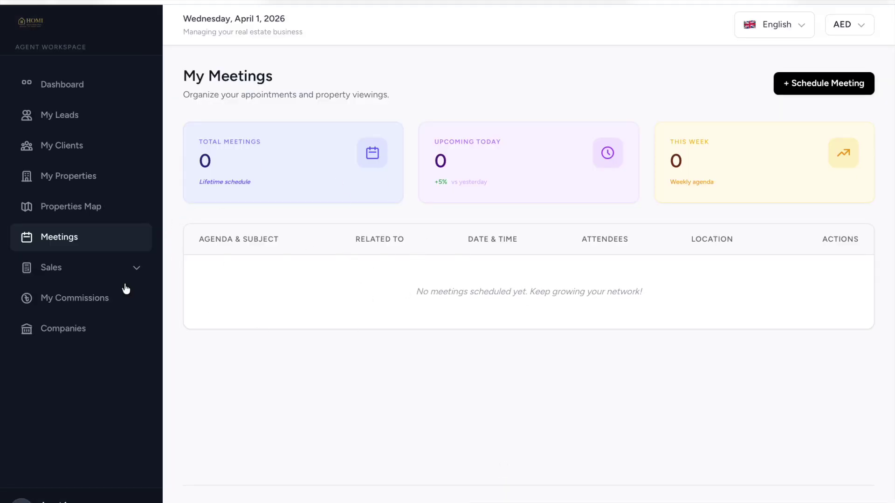
left_click(120, 275)
Review the Sales Transactions, Invoices and Quotations pages in turn.
left_click(79, 318)
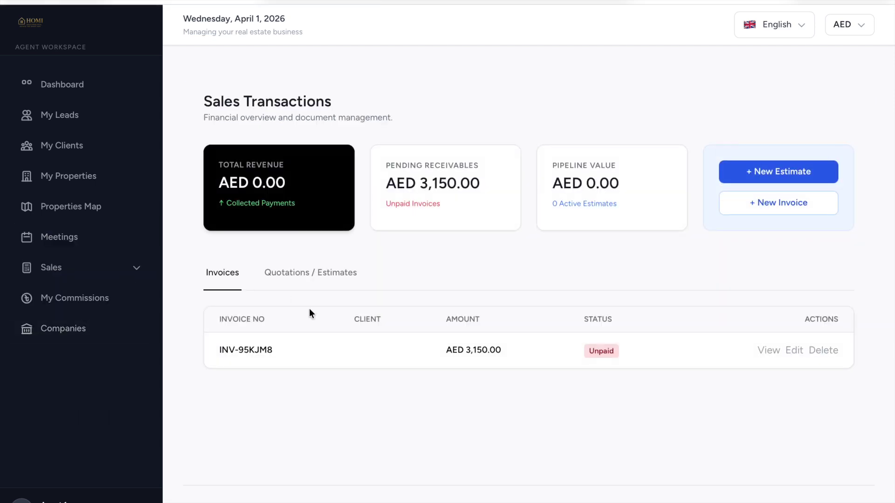
left_click(94, 275)
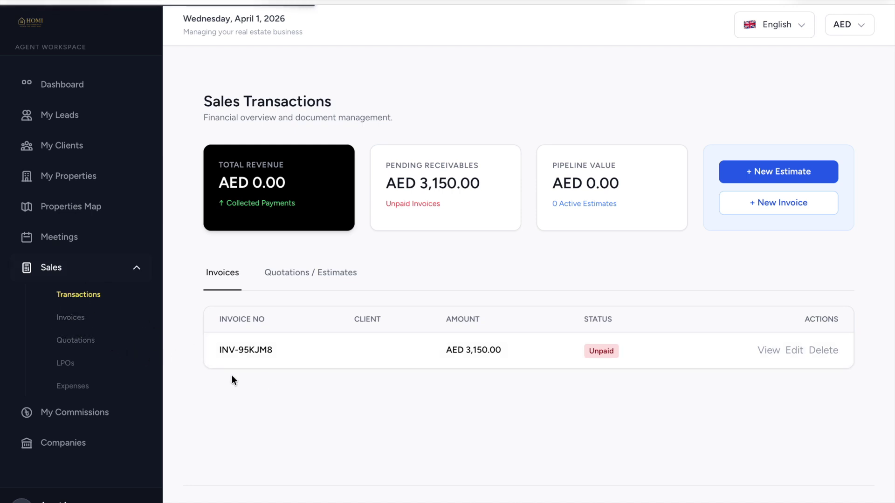
left_click(83, 318)
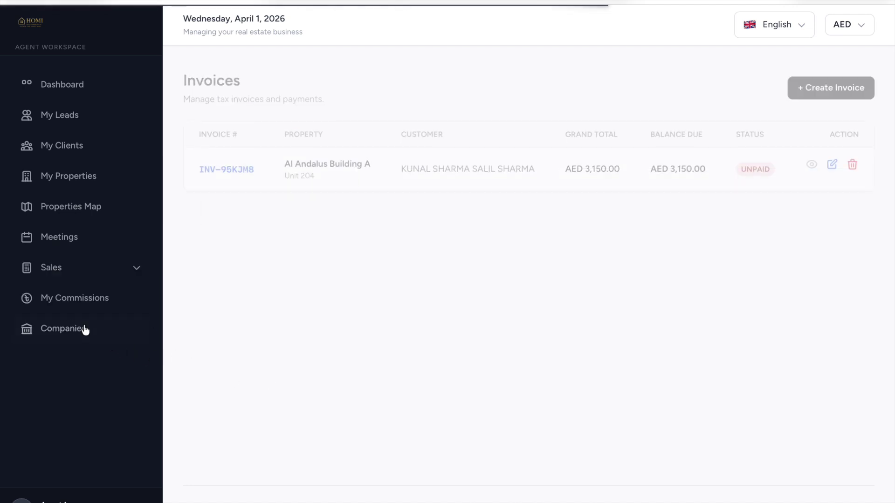
left_click(136, 271)
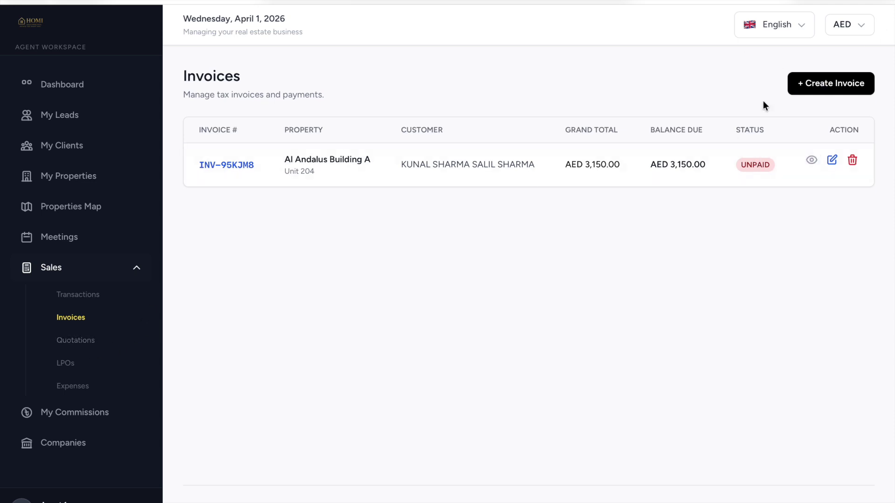
left_click(73, 344)
Check the agent's commissions, all at 0.00, then view the empty Companies page.
left_click(111, 278)
left_click(76, 422)
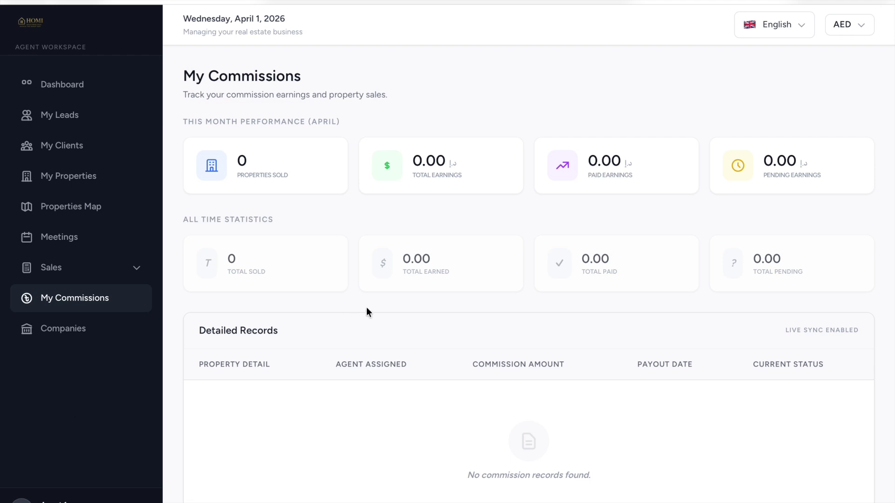
scroll(368, 294, "down", 2)
scroll(466, 221, "up", 2)
left_click(90, 331)
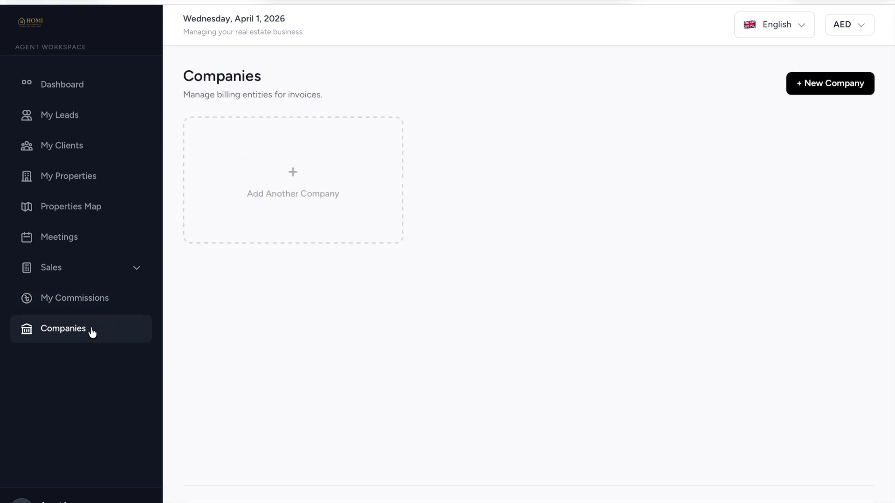
left_click(817, 89)
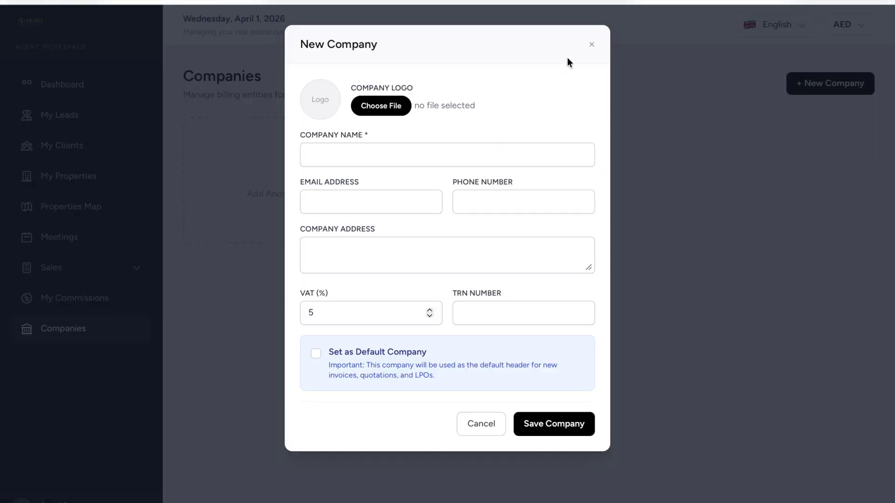
left_click(593, 45)
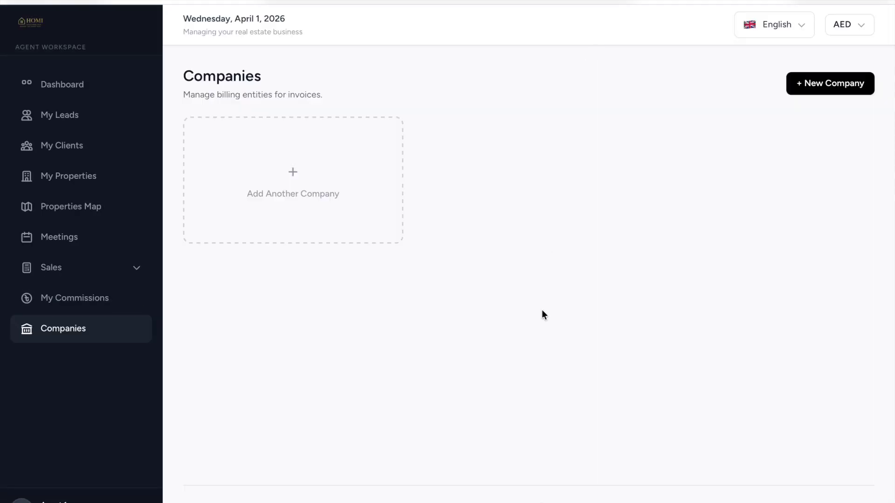